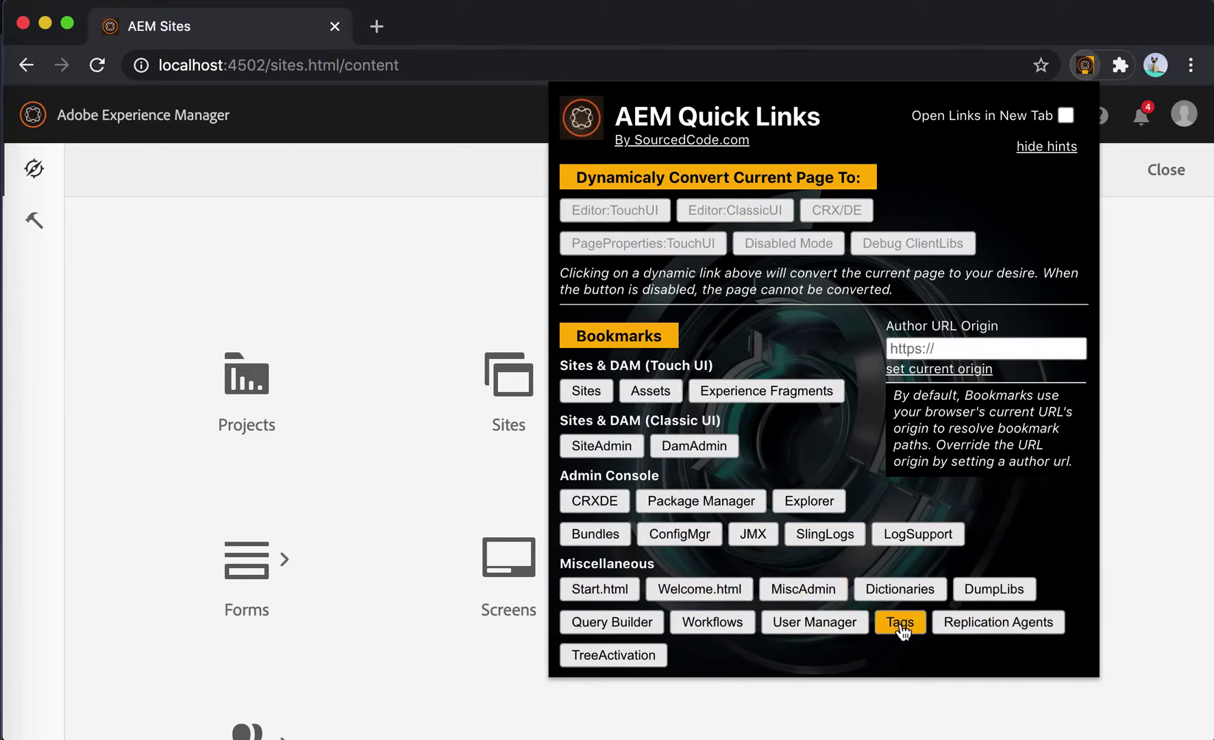
# Step: Open the AEM Tags console, listing Workflow, Forum and We.Retail folders, via the Quick Links Tags bookmark
pyautogui.click(899, 626)
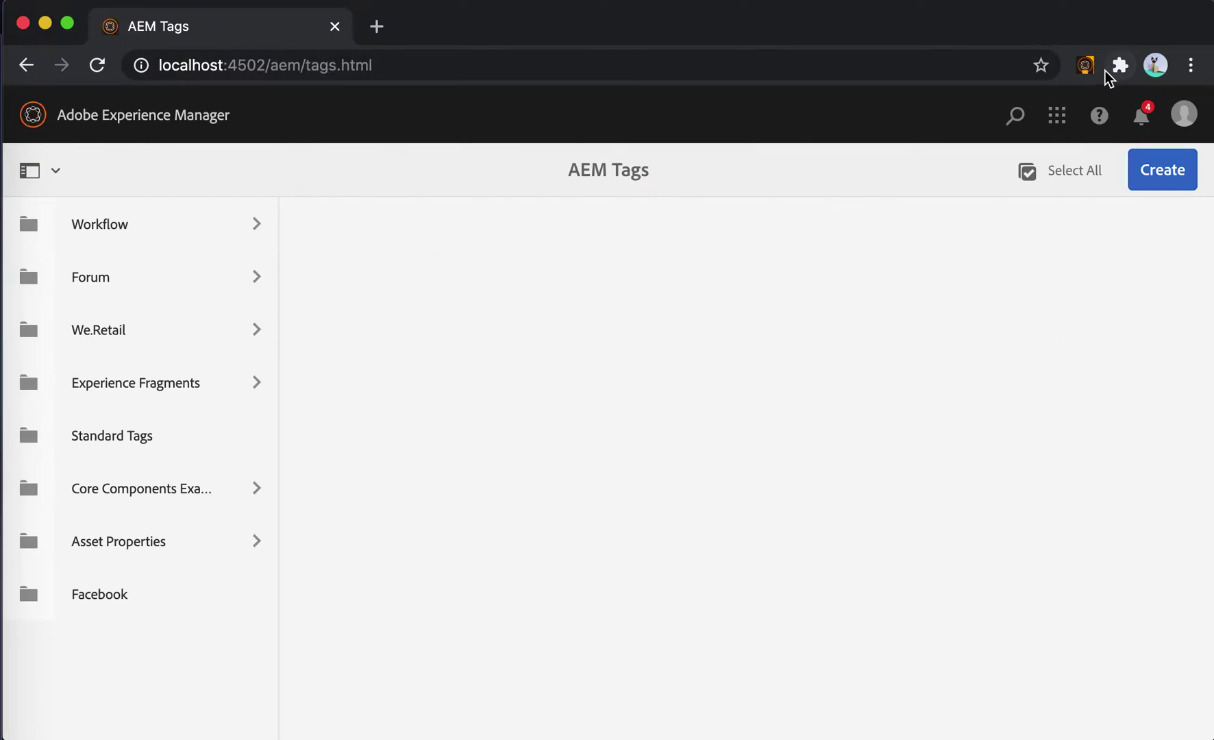
# Step: Open the TreeActivation bookmark (Start Path /content) and check that only the CRX/DE conversion is offered
pyautogui.click(1086, 66)
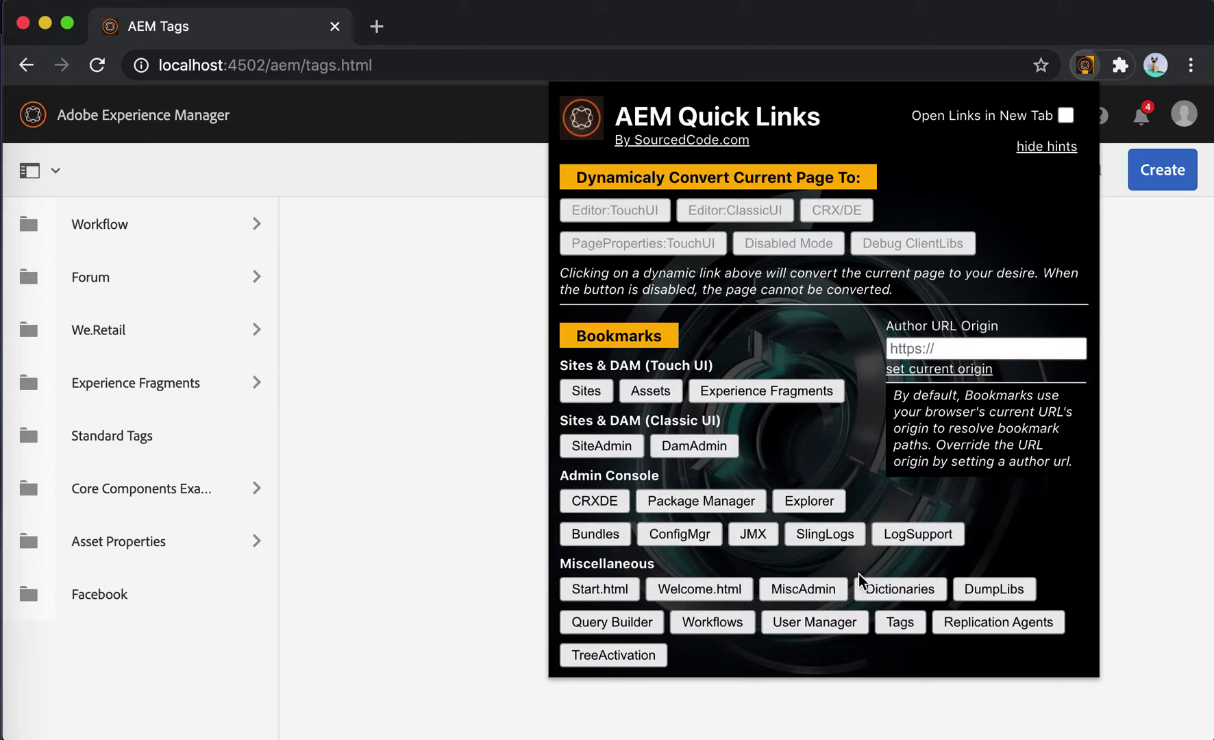
pyautogui.click(642, 657)
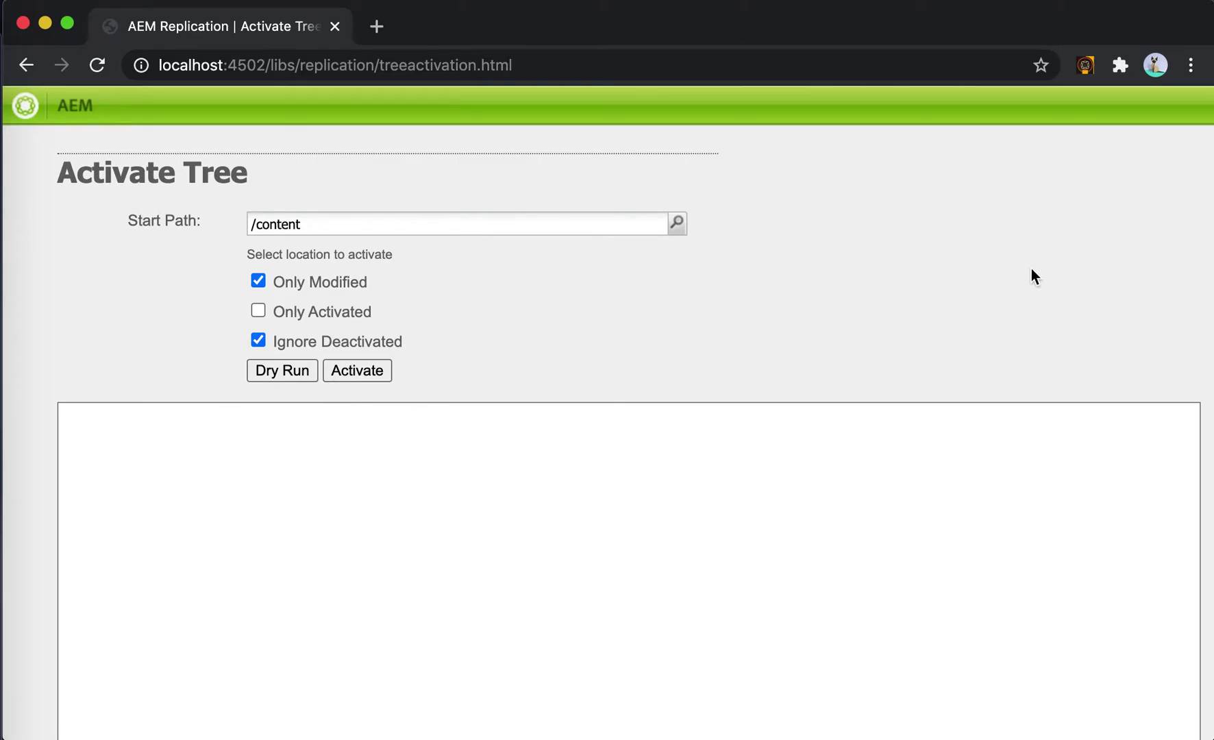
pyautogui.click(1084, 65)
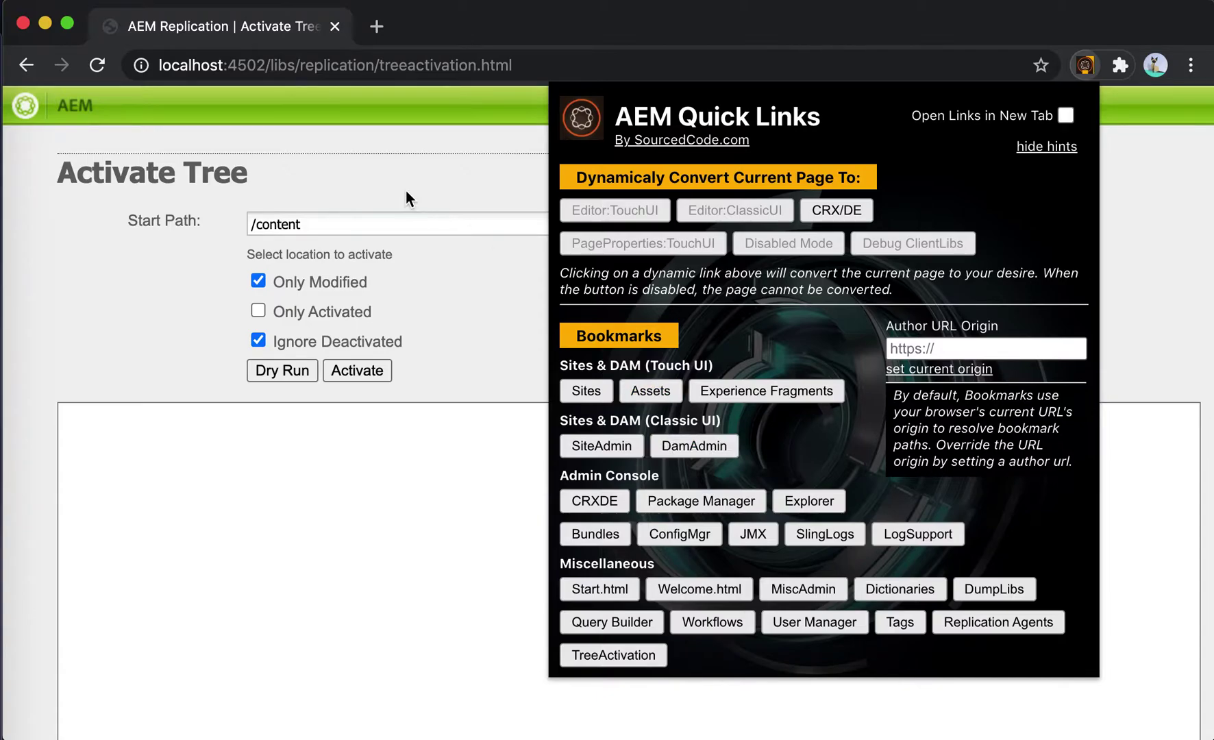
# Step: Inspect the Activate Tree address's host and path, then open facebook.com in a new tab
pyautogui.click(269, 63)
pyautogui.moveTo(270, 65); pyautogui.dragTo(521, 65)
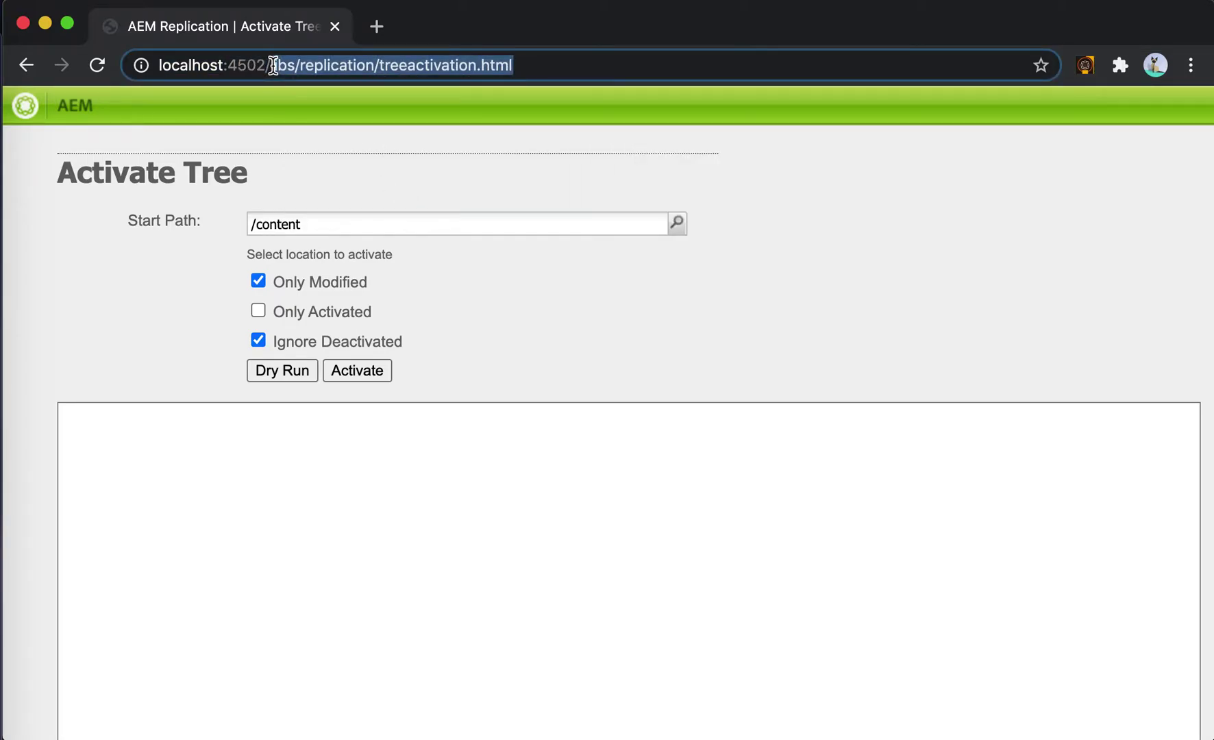
pyautogui.moveTo(256, 65); pyautogui.dragTo(89, 67)
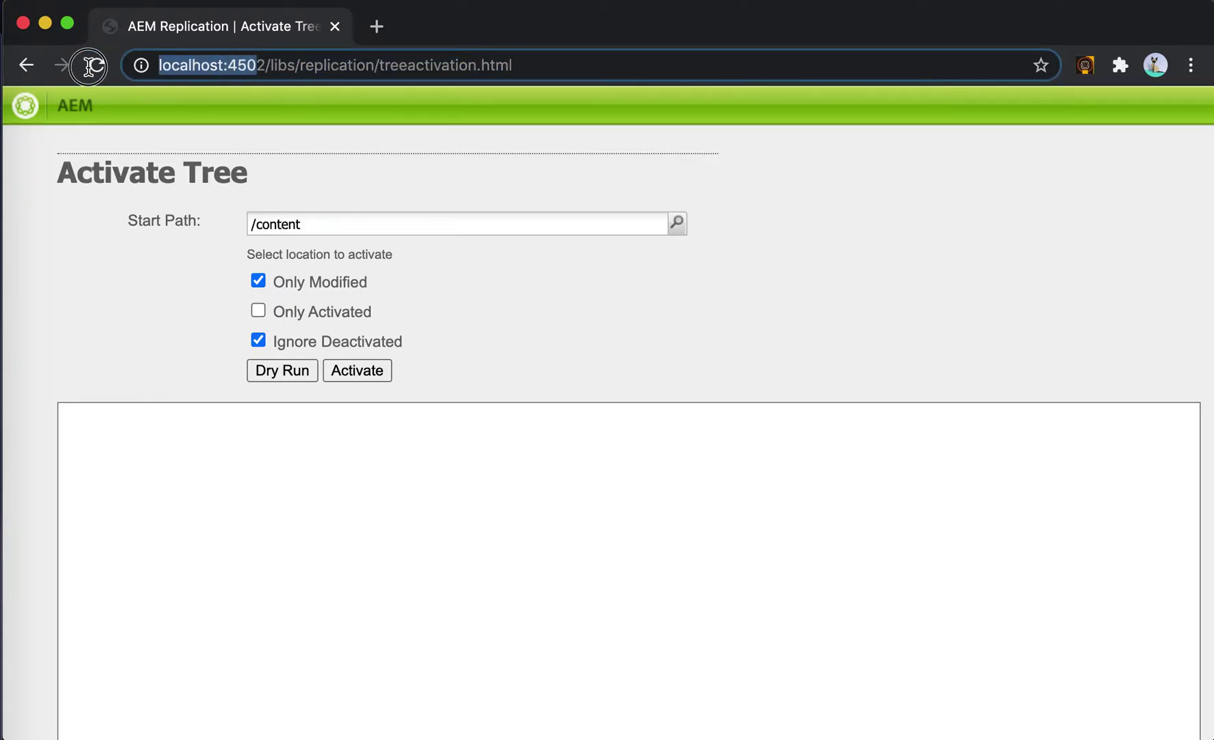
pyautogui.click(376, 26)
pyautogui.write('facebook.com')
pyautogui.click(317, 100)
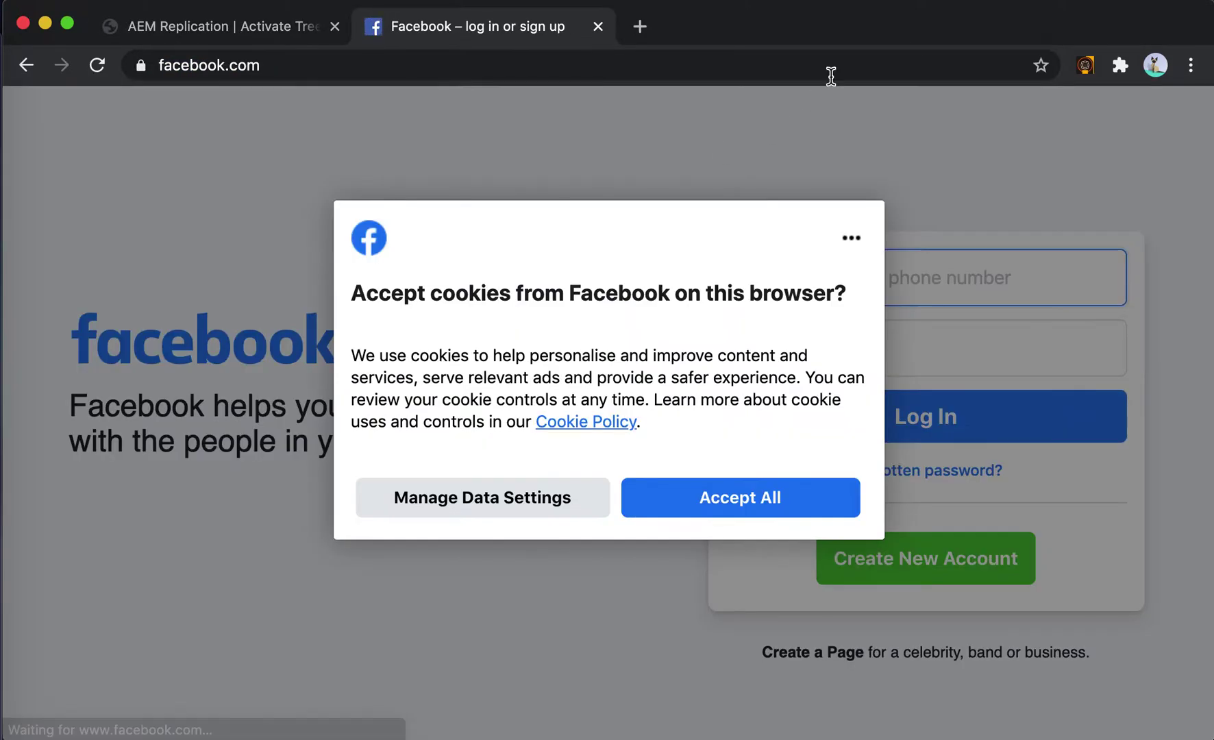
pyautogui.click(830, 73)
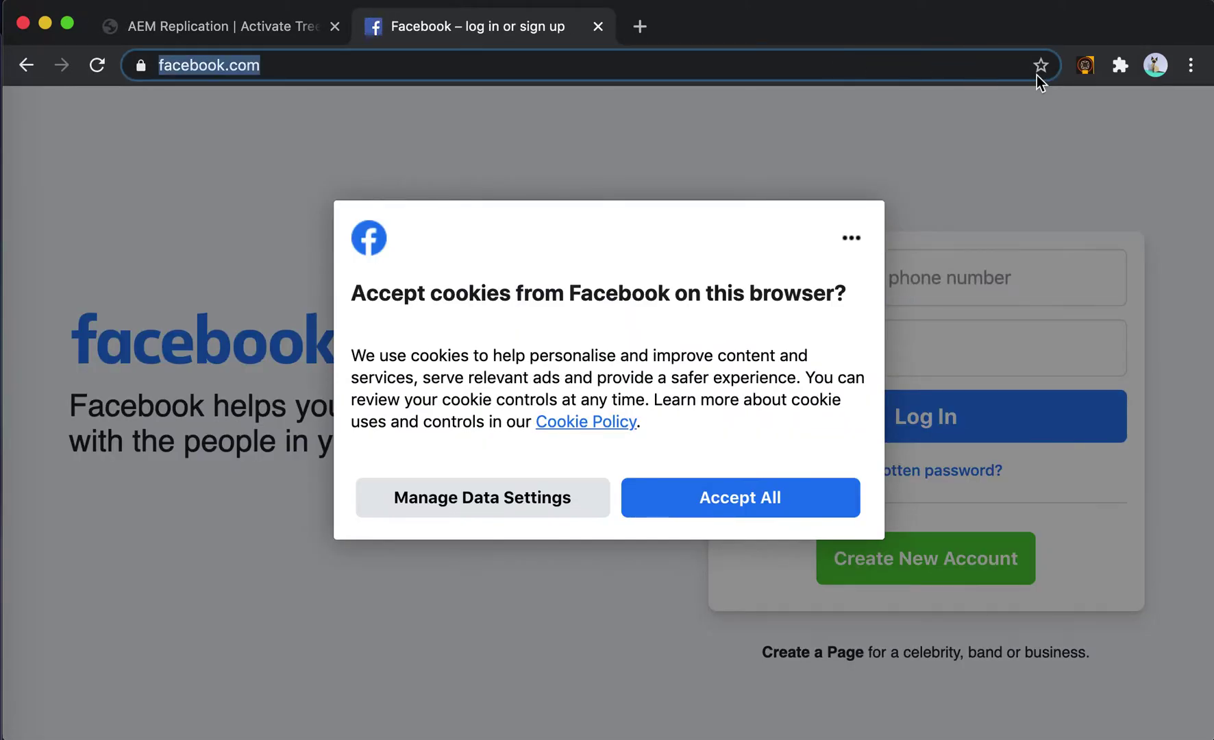
# Step: Apply the Dictionaries bookmark on facebook.com, inspect the /libs/cq/i18n/translator.html address, and return to Activate Tree
pyautogui.click(1084, 66)
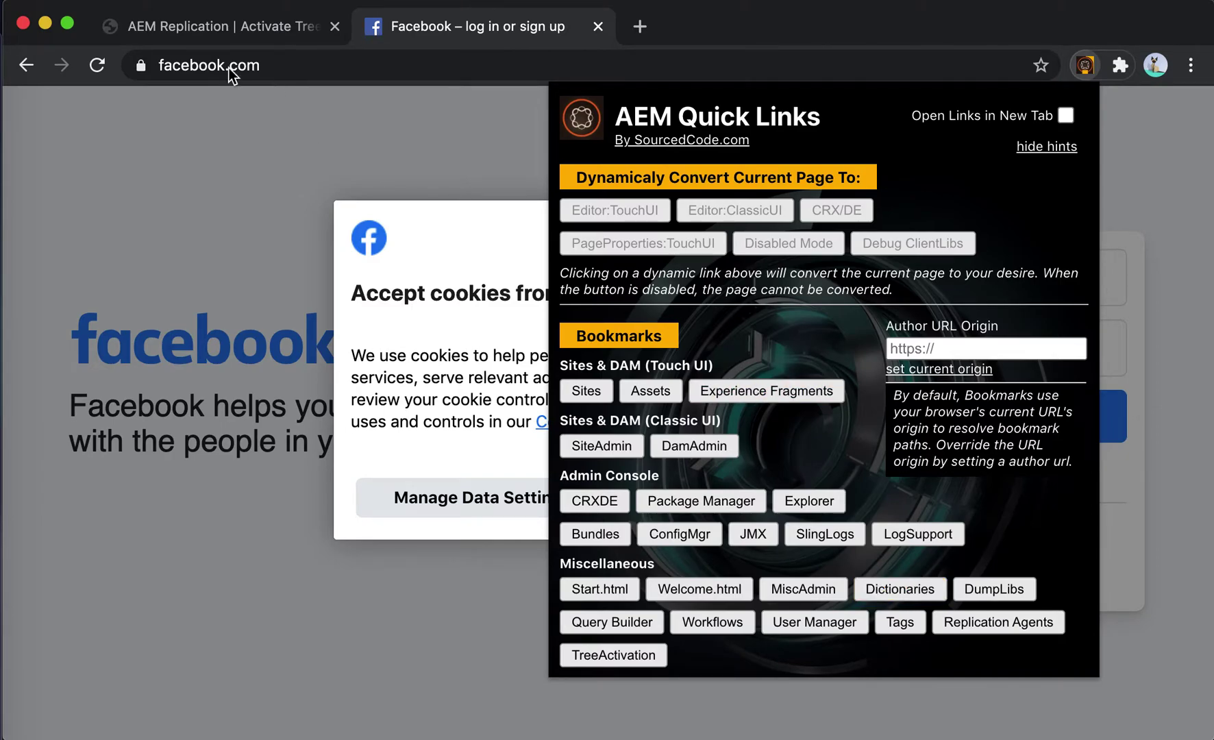
pyautogui.click(898, 590)
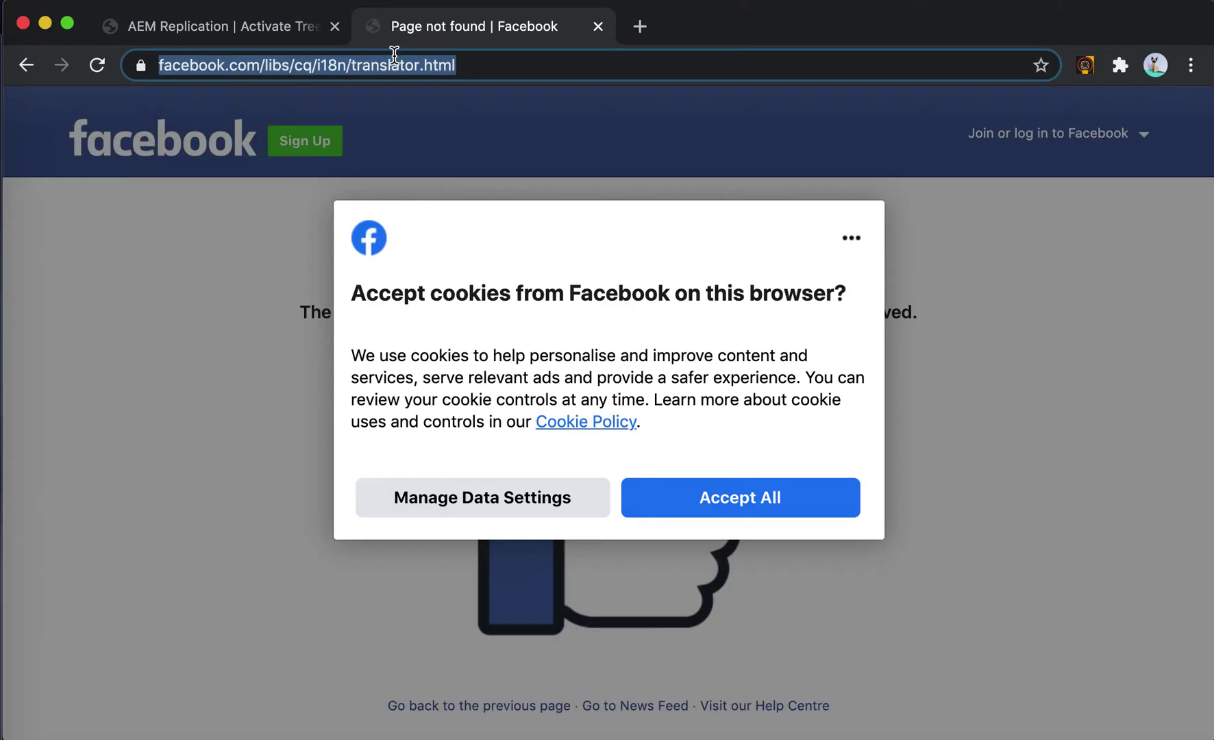
pyautogui.click(281, 66)
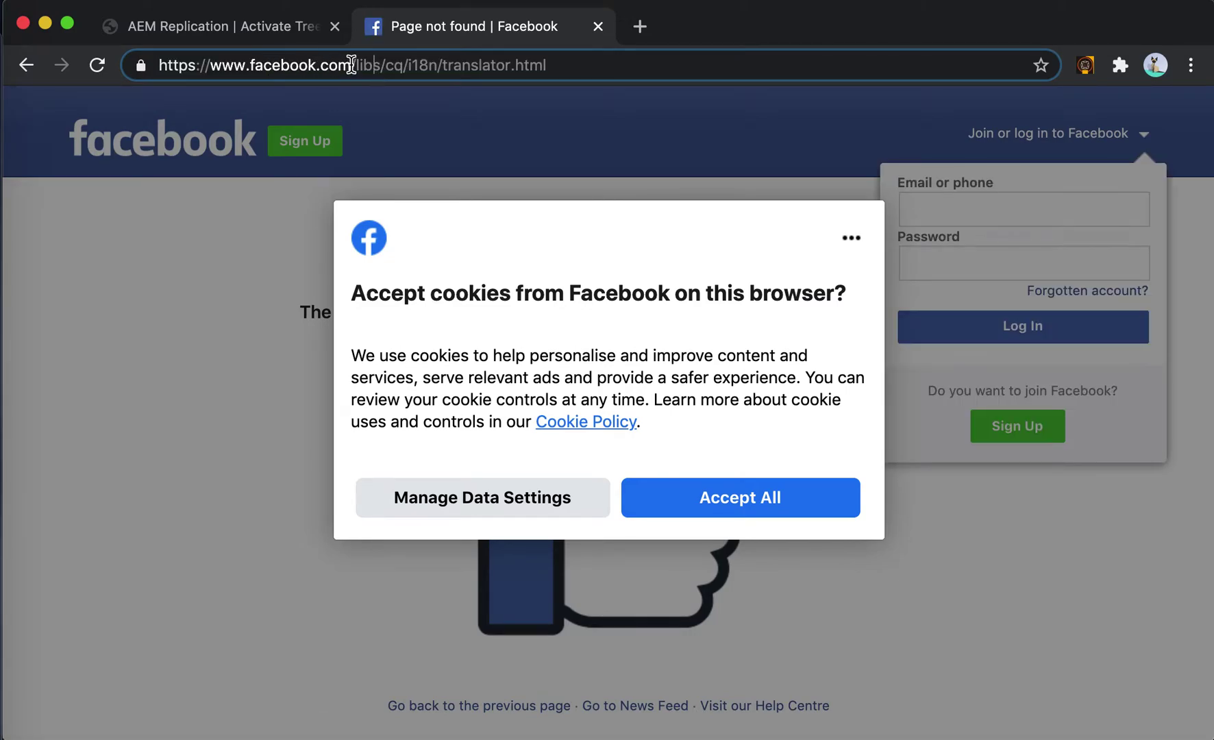
pyautogui.moveTo(351, 66); pyautogui.dragTo(664, 69)
pyautogui.moveTo(351, 67); pyautogui.dragTo(109, 66)
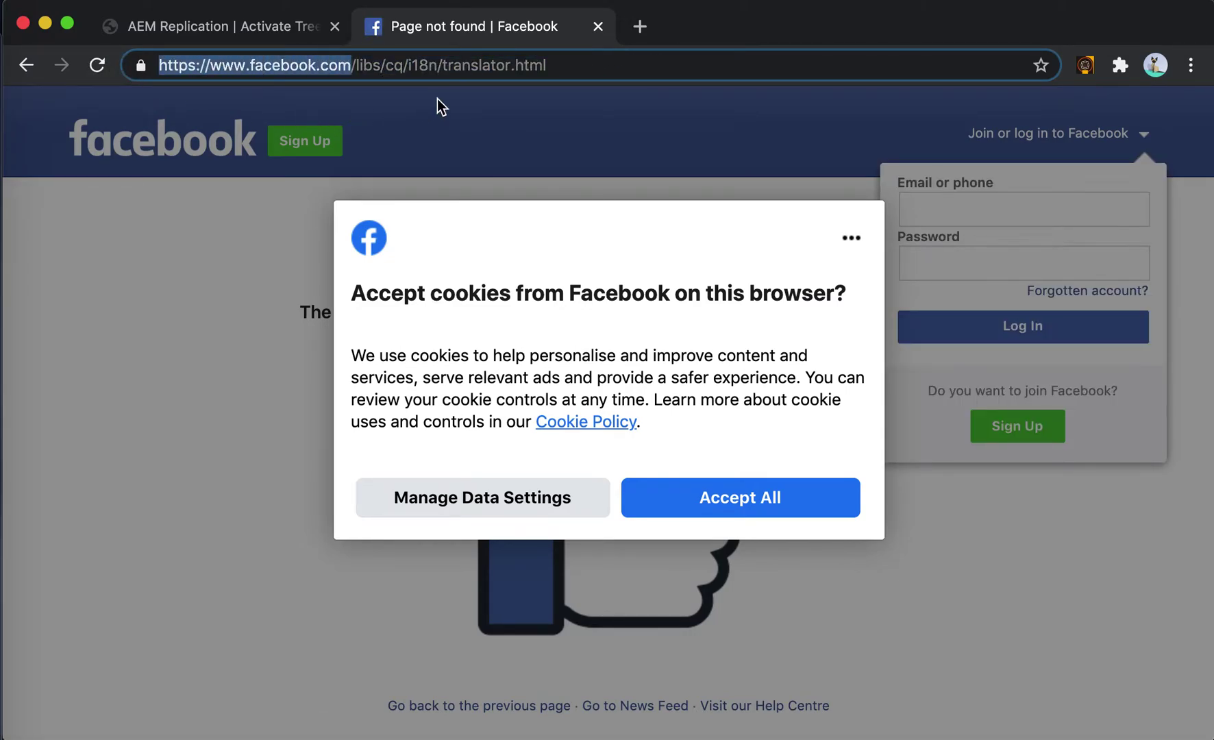
pyautogui.click(237, 29)
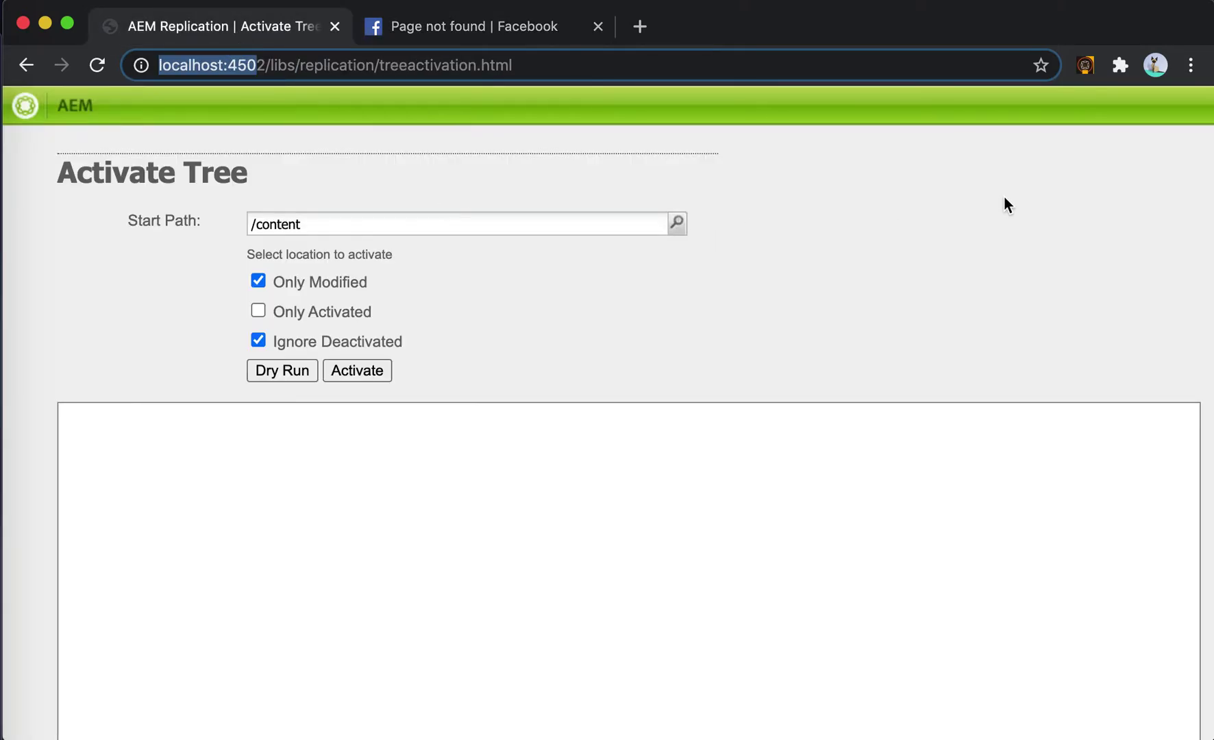
pyautogui.click(1084, 67)
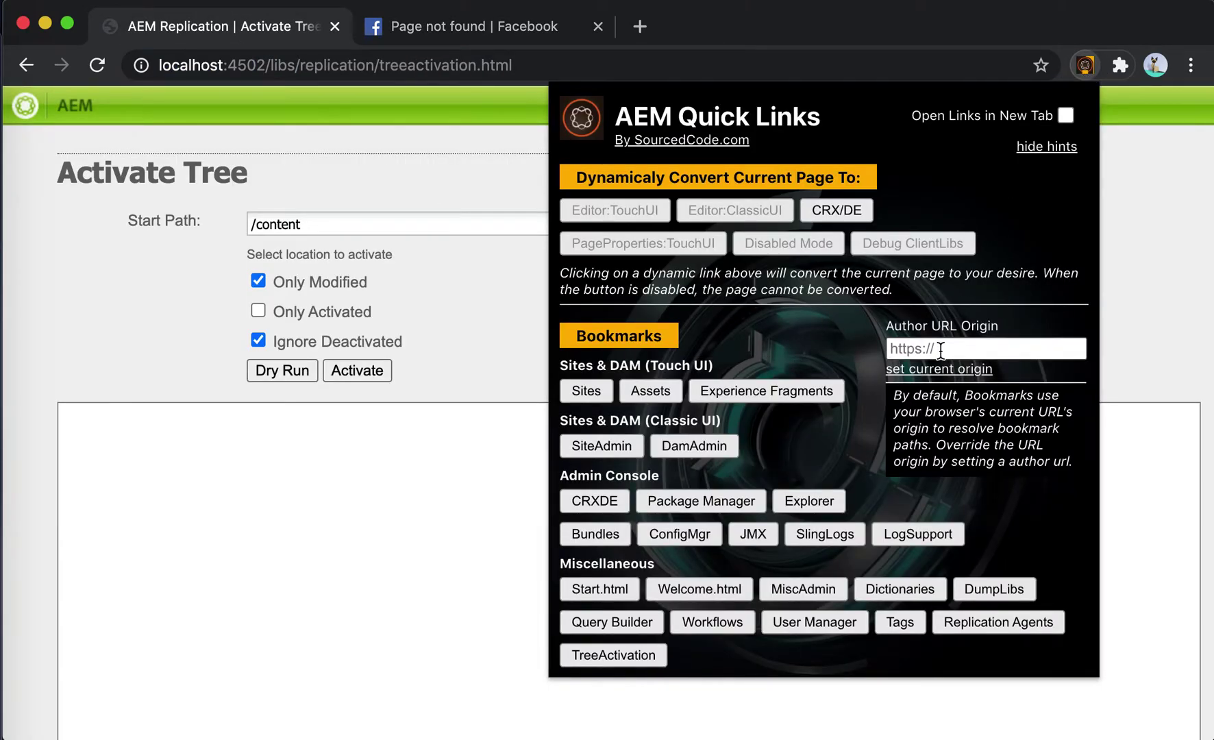
pyautogui.click(921, 338)
pyautogui.moveTo(890, 331); pyautogui.dragTo(1013, 327)
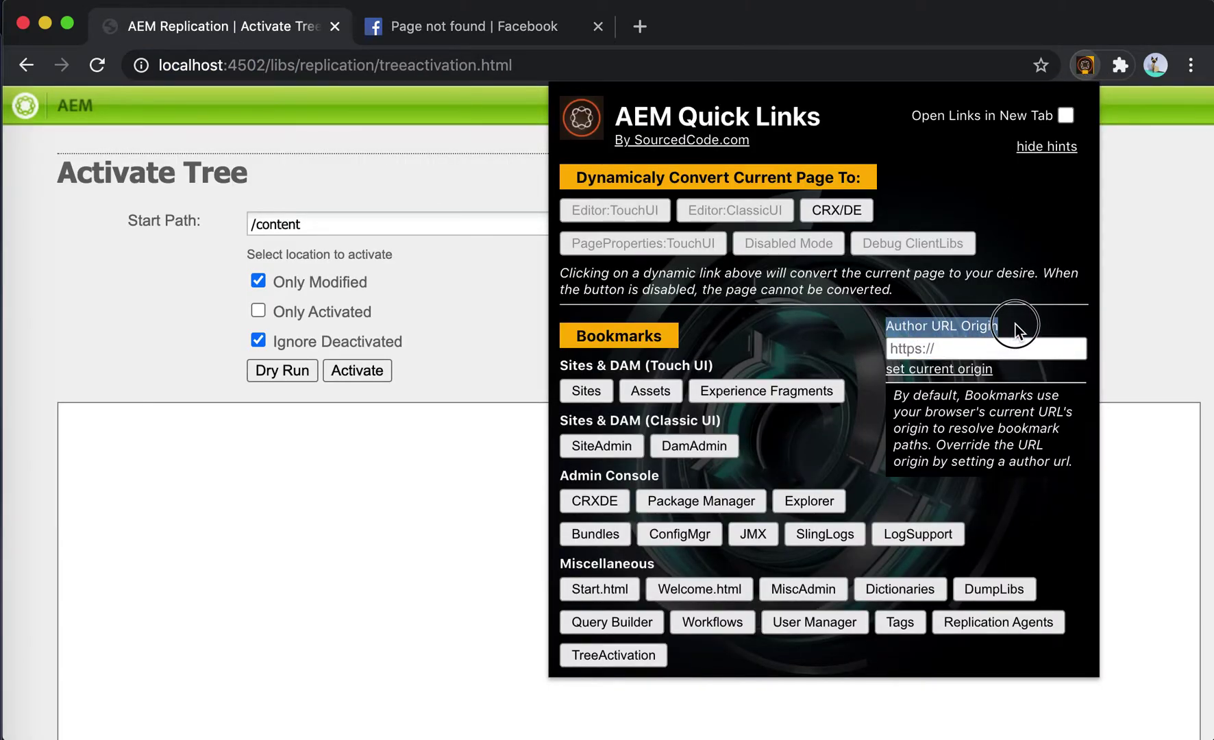
pyautogui.click(997, 347)
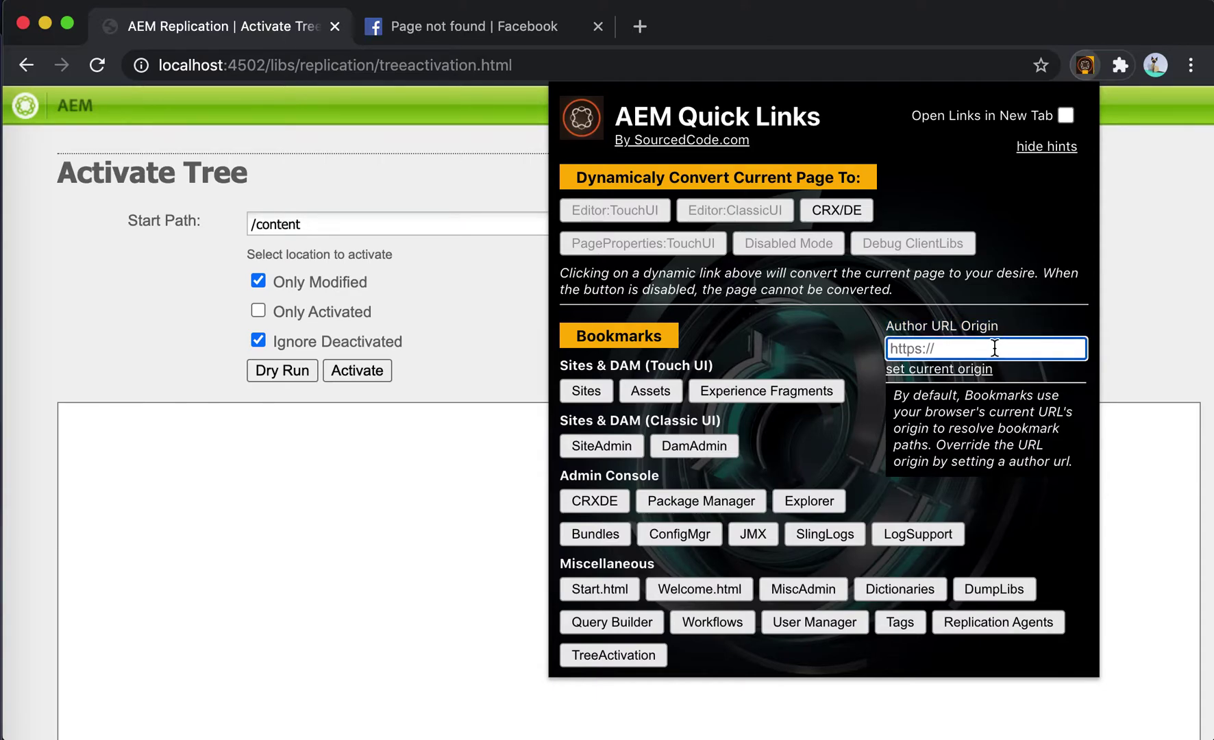
pyautogui.write('localhos')
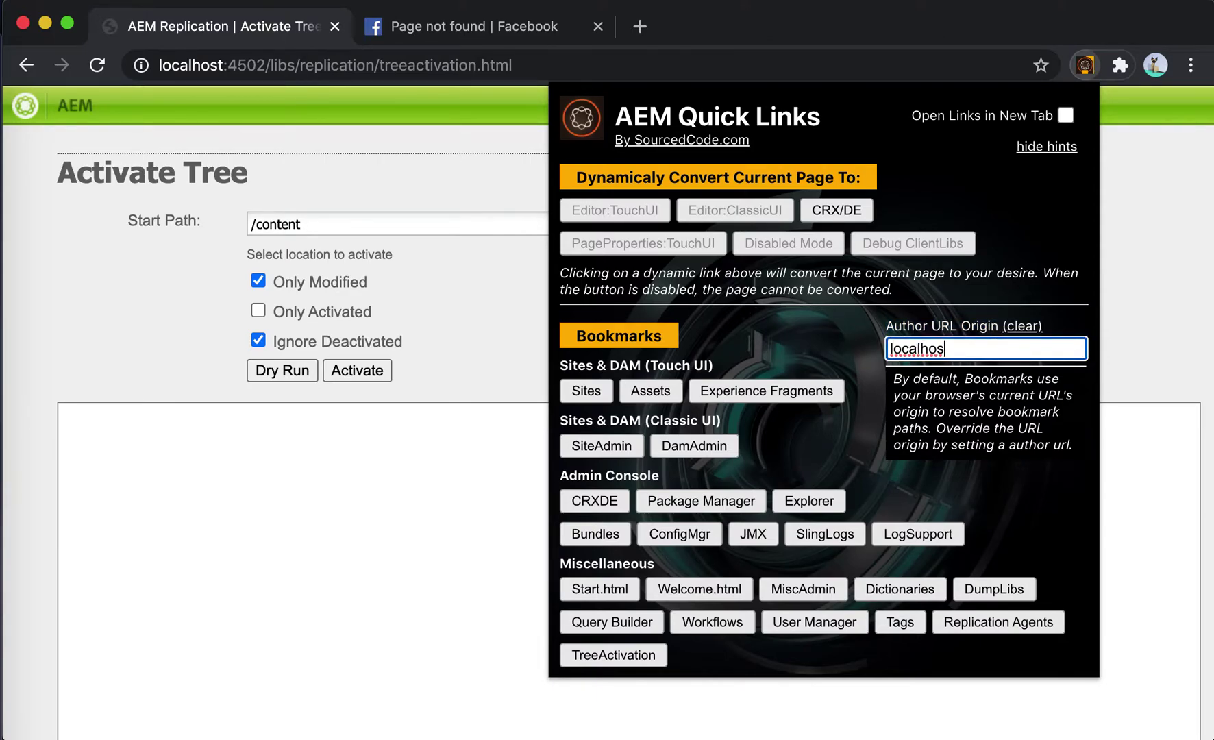
pyautogui.write('t')
pyautogui.click(1021, 327)
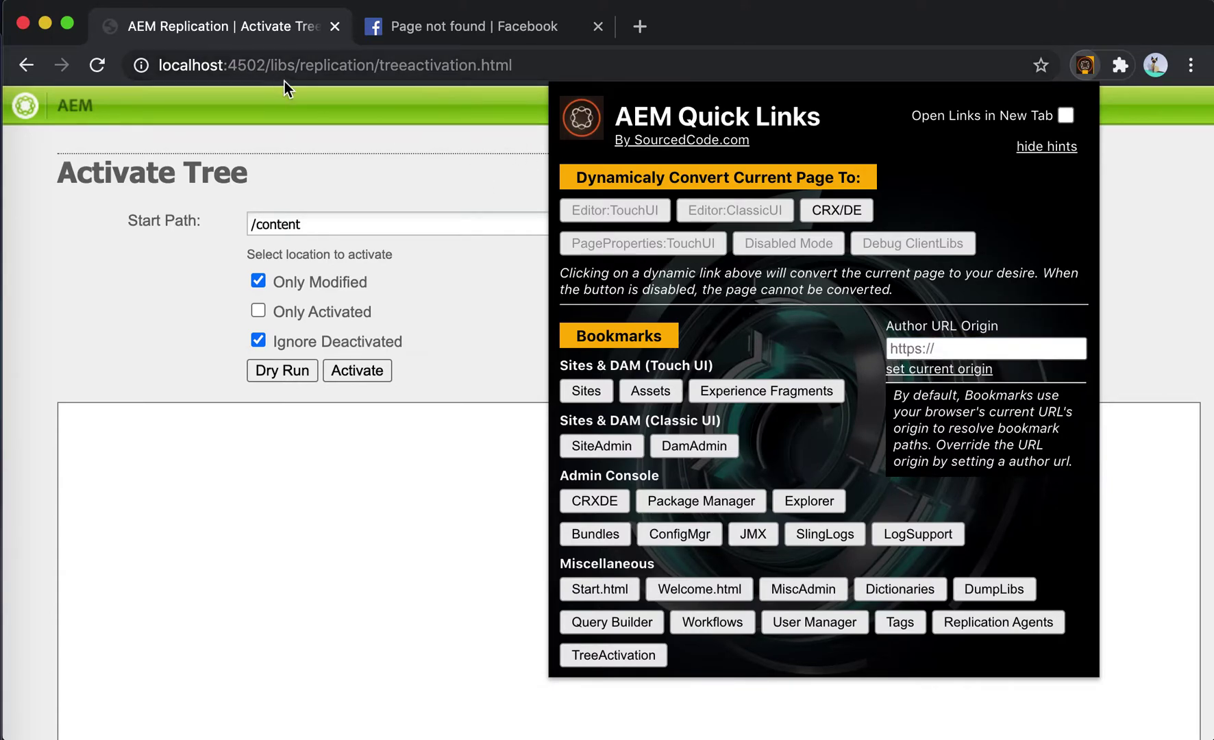
pyautogui.click(956, 369)
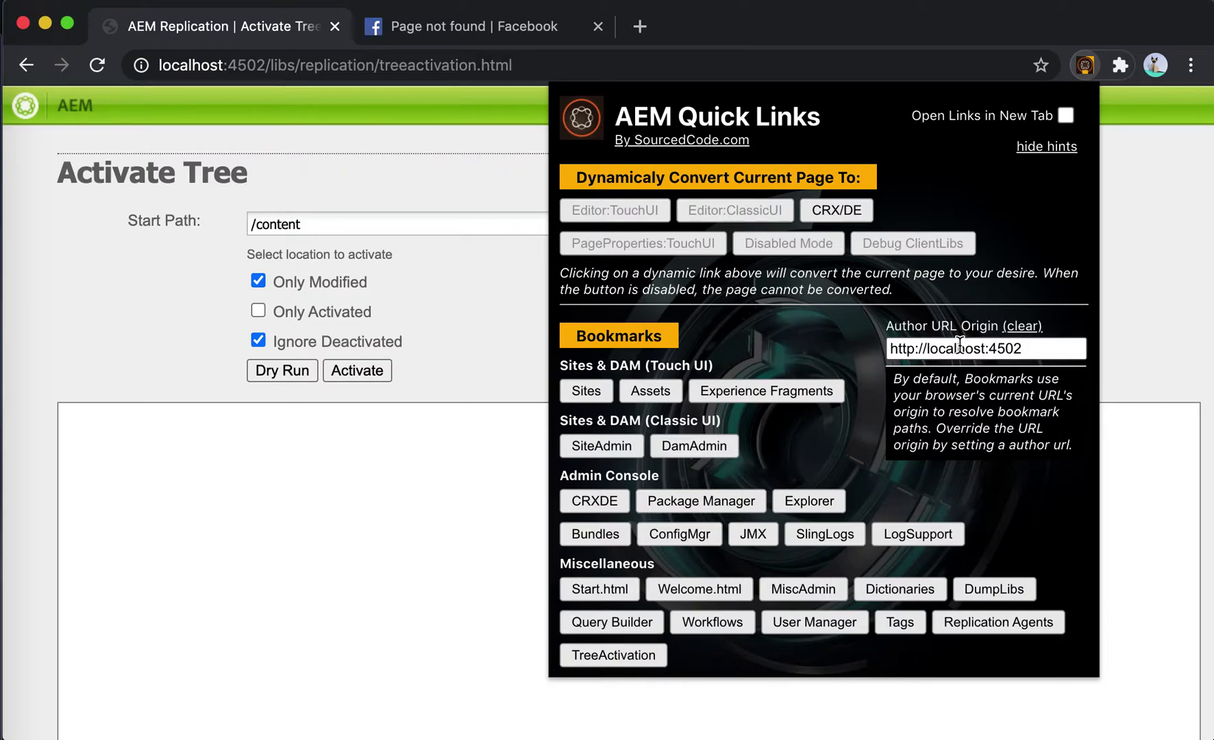
# Step: Open the AEM Start.html page on the Facebook tab through Quick Links
pyautogui.click(483, 31)
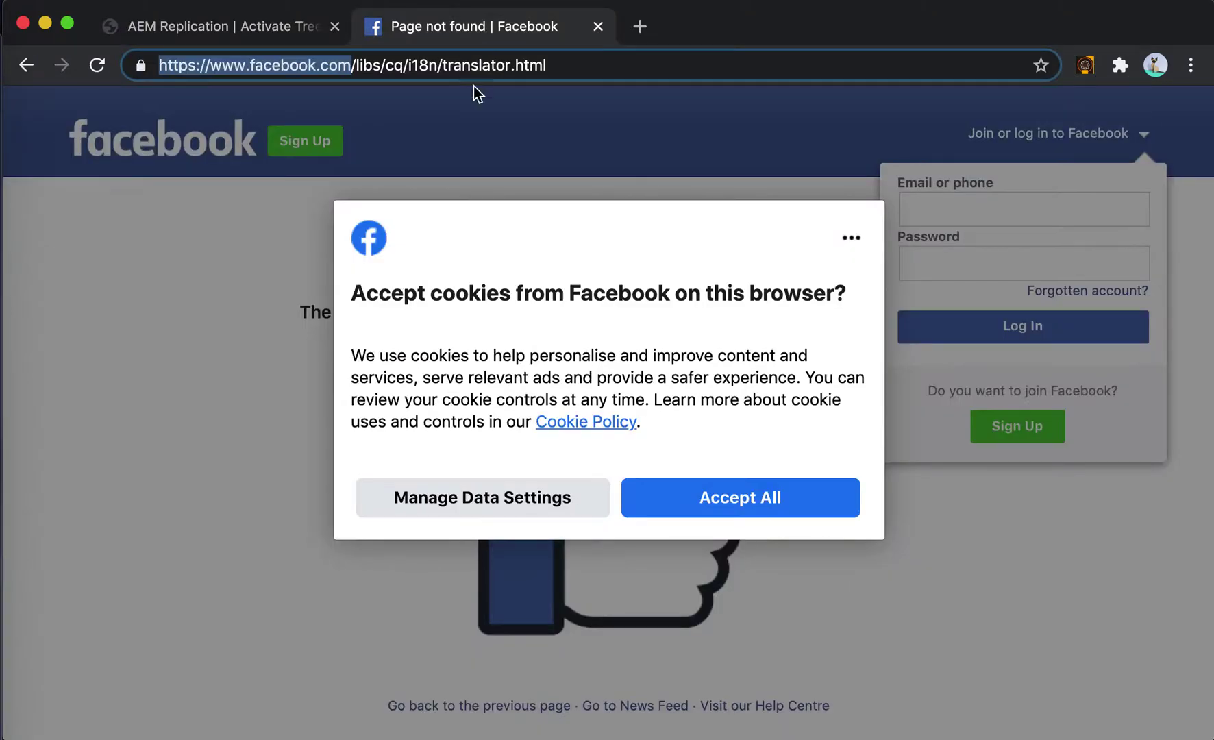
pyautogui.click(1083, 66)
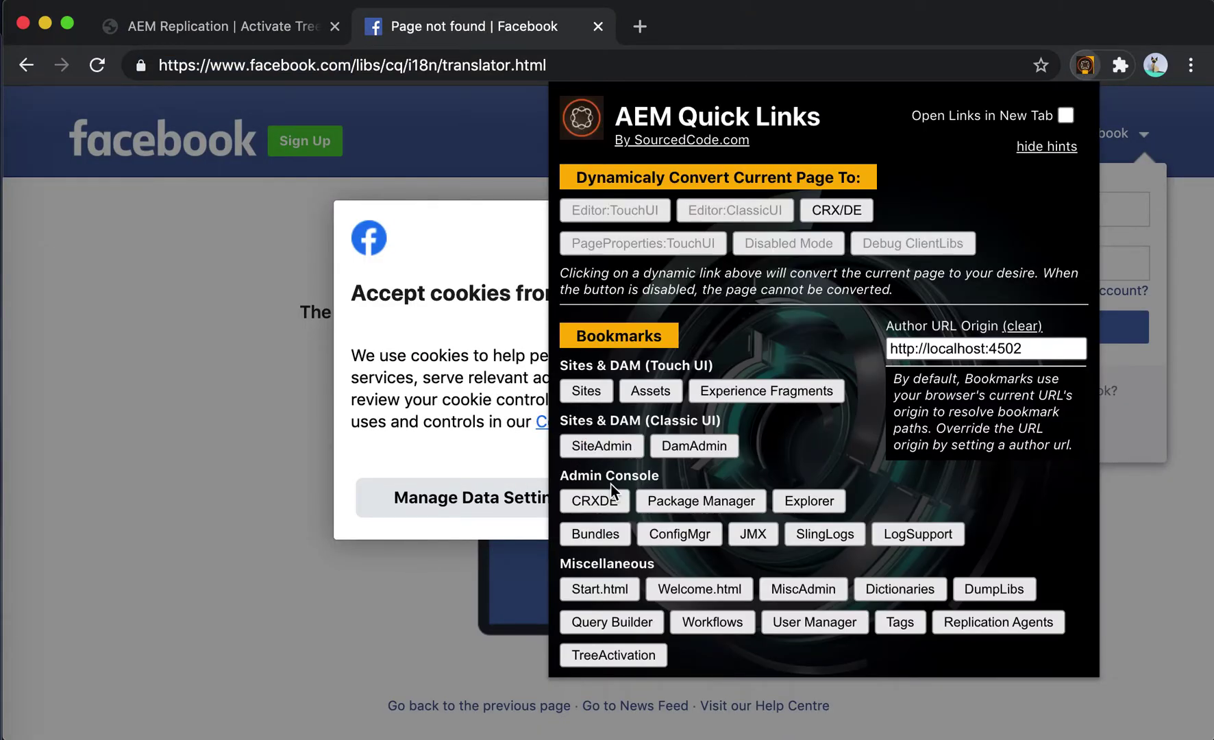
pyautogui.click(600, 589)
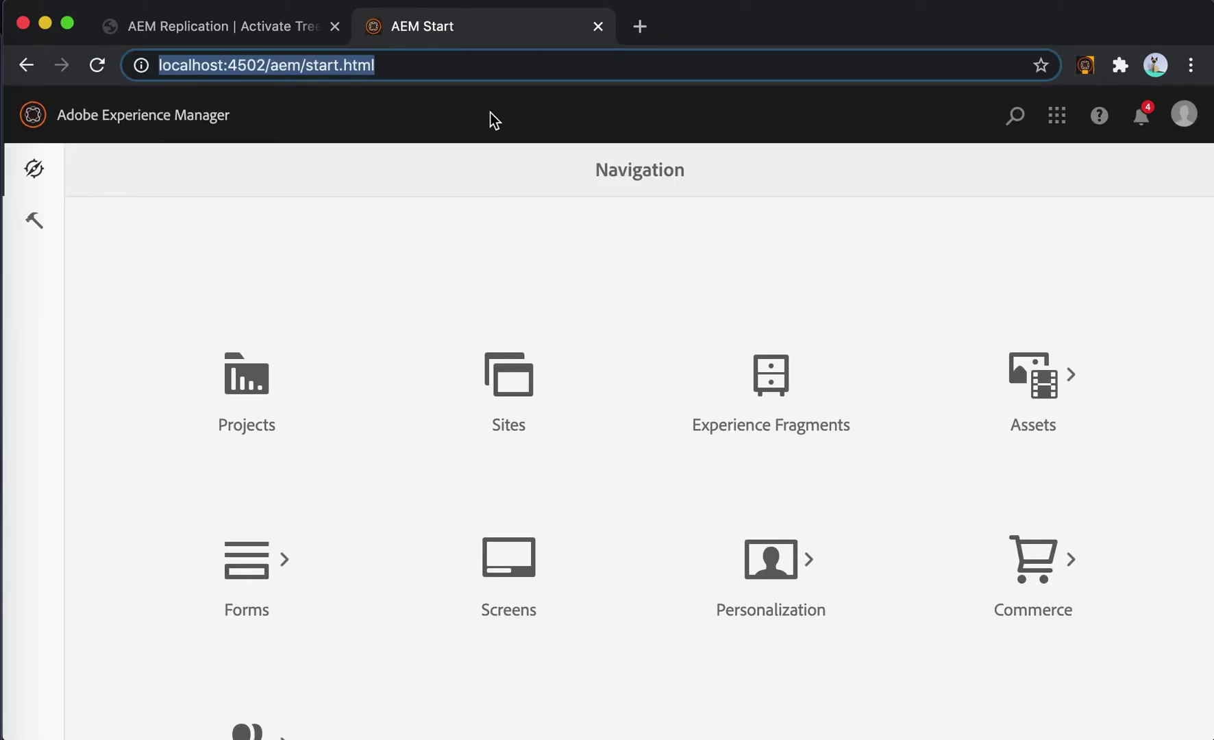
# Step: Close the Activate Tree tab and hide the Quick Links hint texts
pyautogui.click(771, 226)
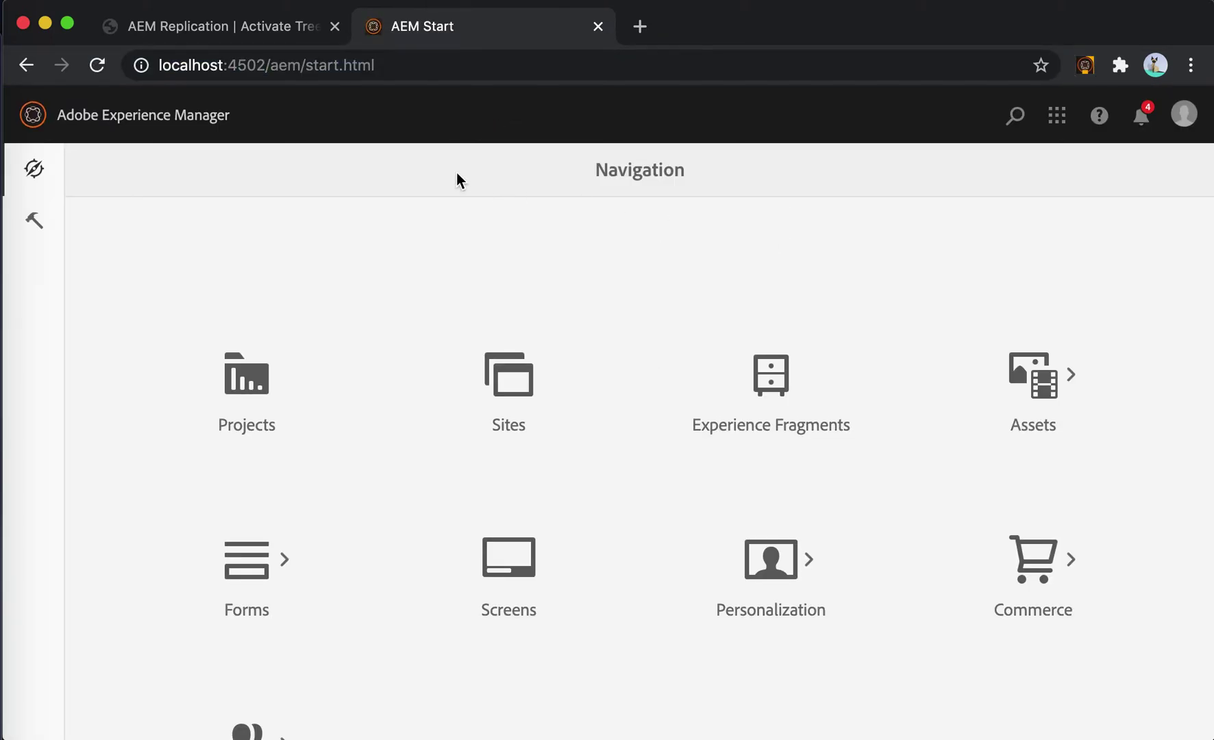
pyautogui.click(334, 27)
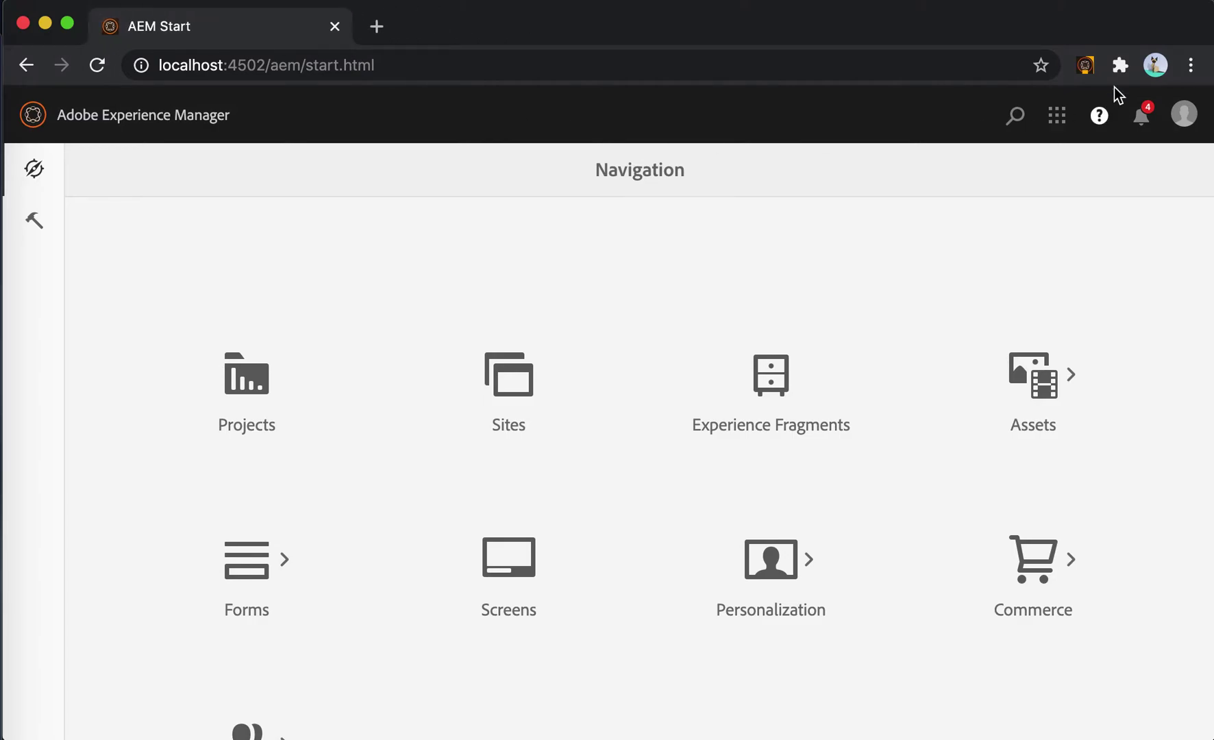
pyautogui.click(1085, 65)
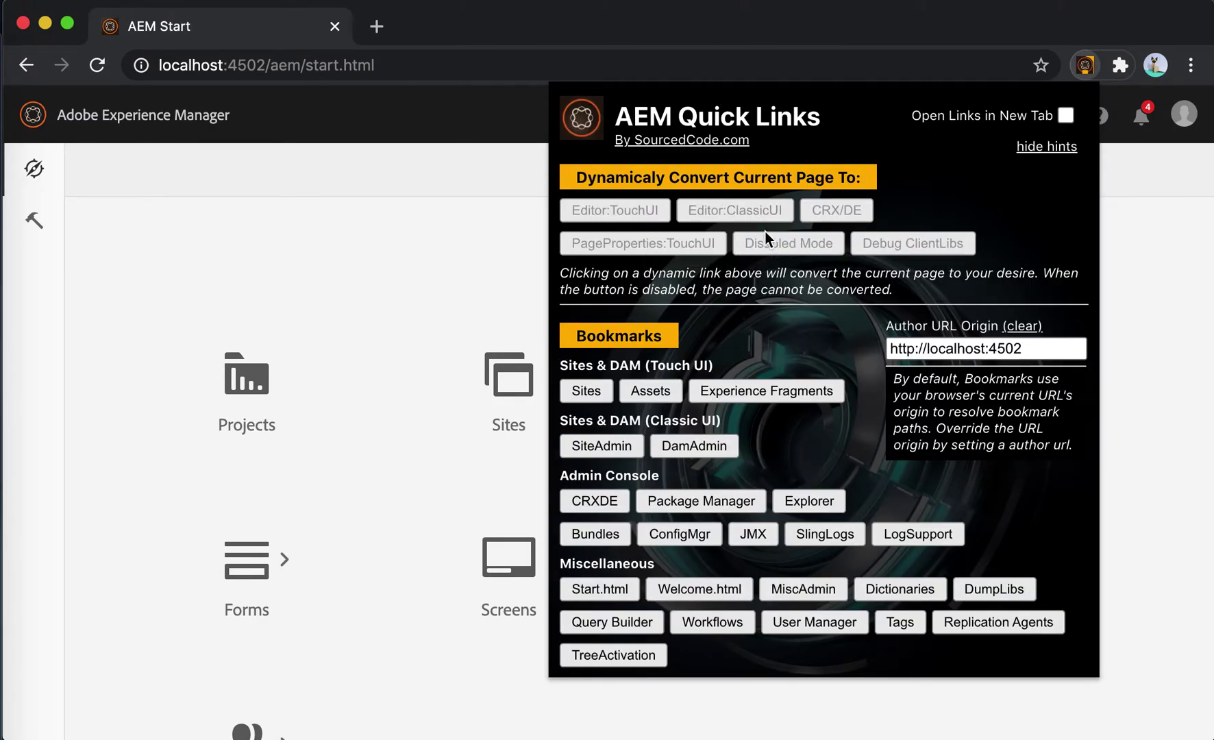
pyautogui.moveTo(901, 375); pyautogui.dragTo(1016, 447)
pyautogui.click(1051, 152)
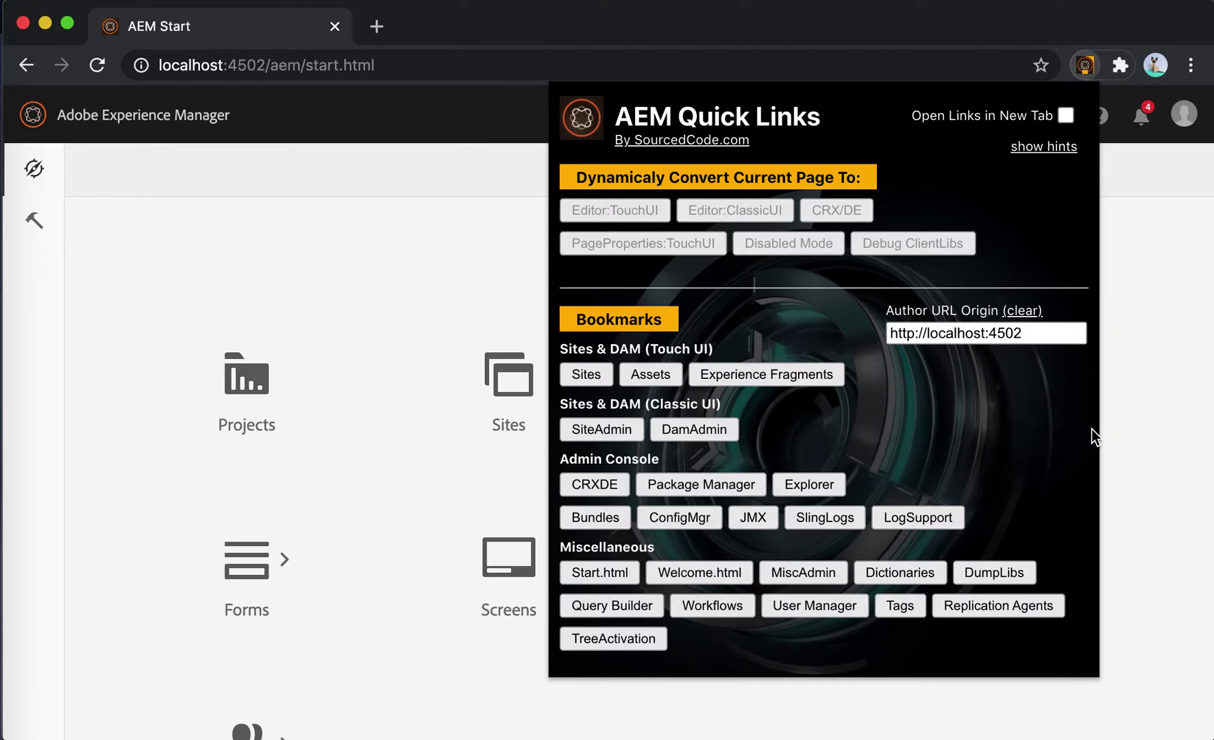
pyautogui.click(1165, 420)
# Step: In Sites, browse We.Retail > United States > English and open the Men page for editing
pyautogui.click(513, 380)
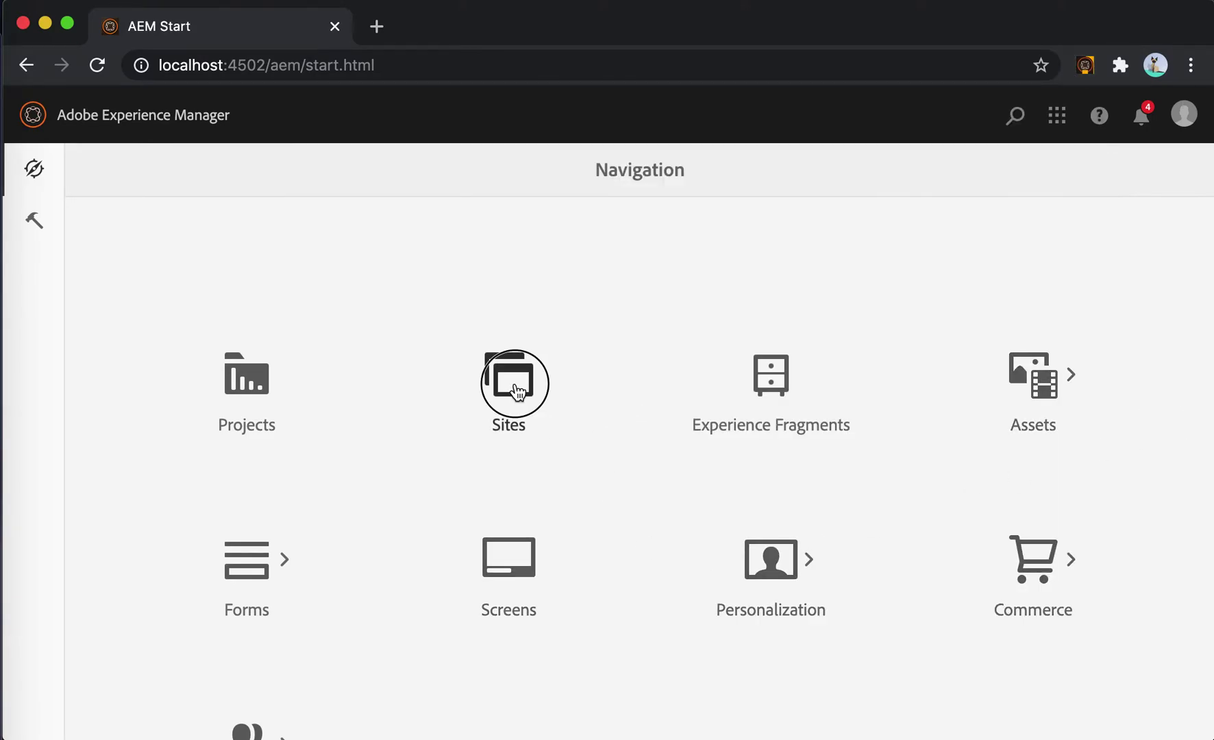
pyautogui.click(199, 433)
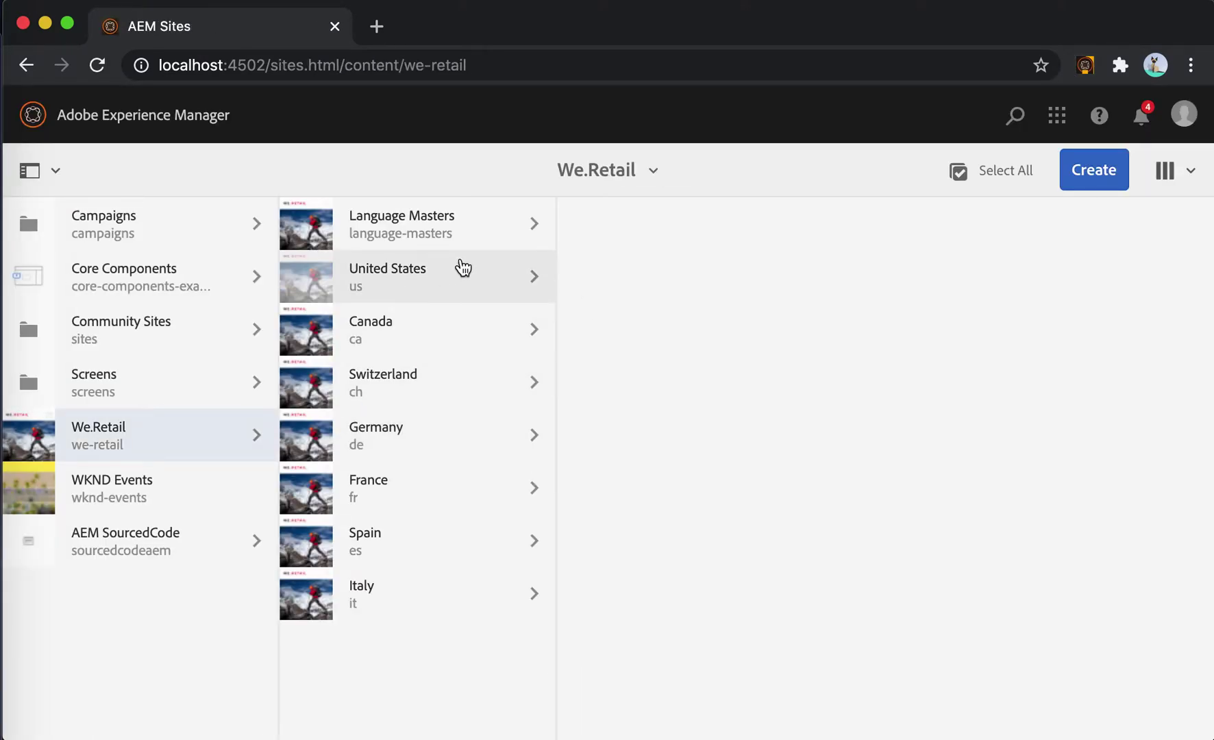
pyautogui.click(469, 288)
pyautogui.click(686, 237)
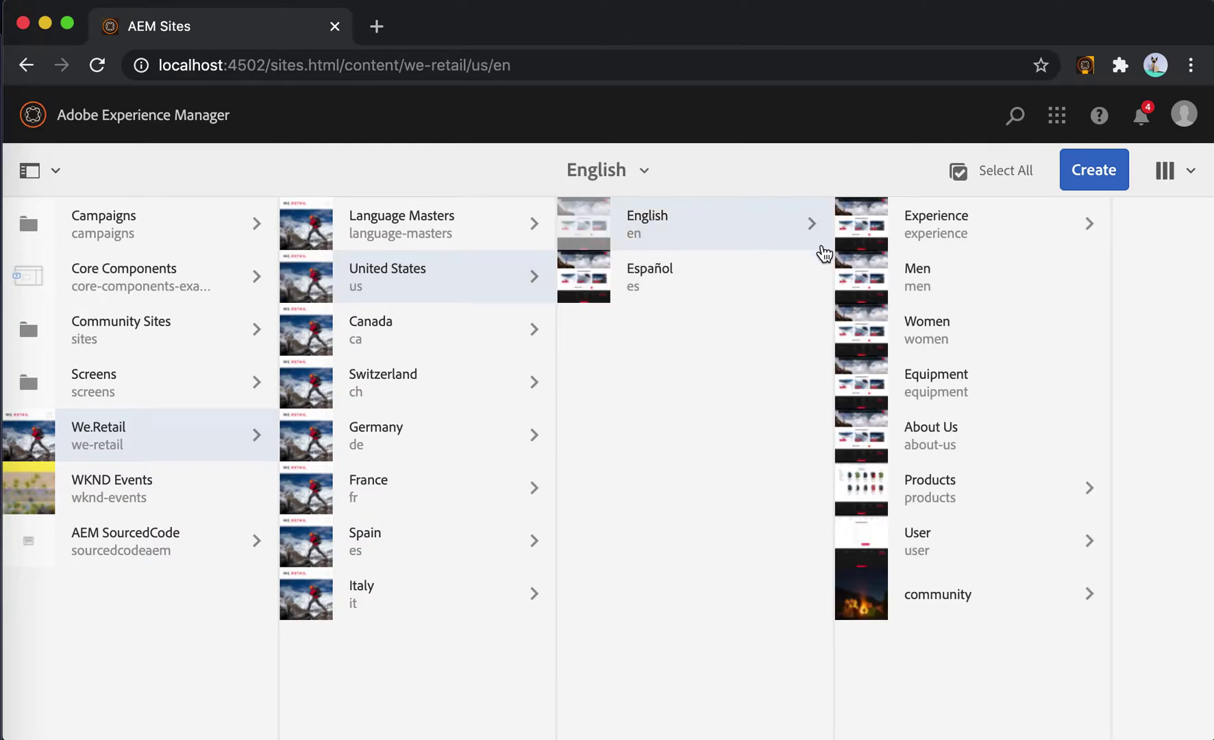
pyautogui.click(883, 278)
pyautogui.press('e')
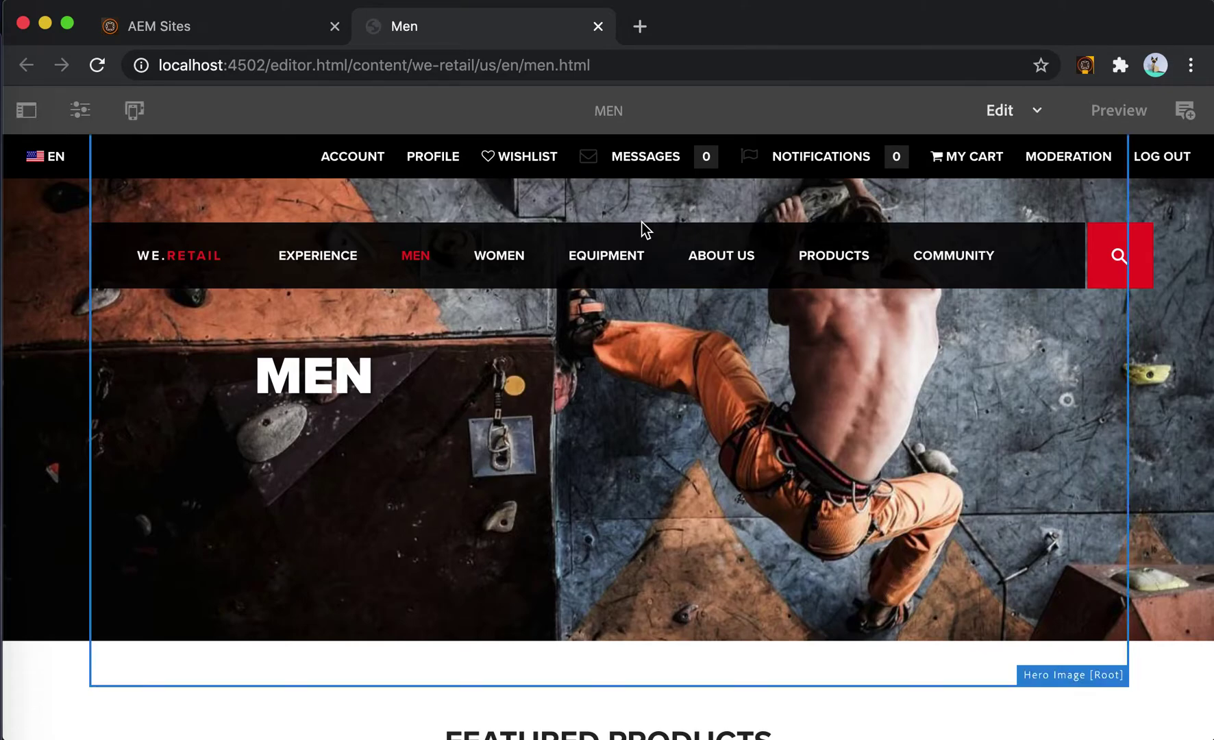
# Step: Review the Men editor page, dismissing the location prompt, and show the full Quick Links conversion list
pyautogui.scroll(-4, 725, 230)
pyautogui.scroll(4, 725, 230)
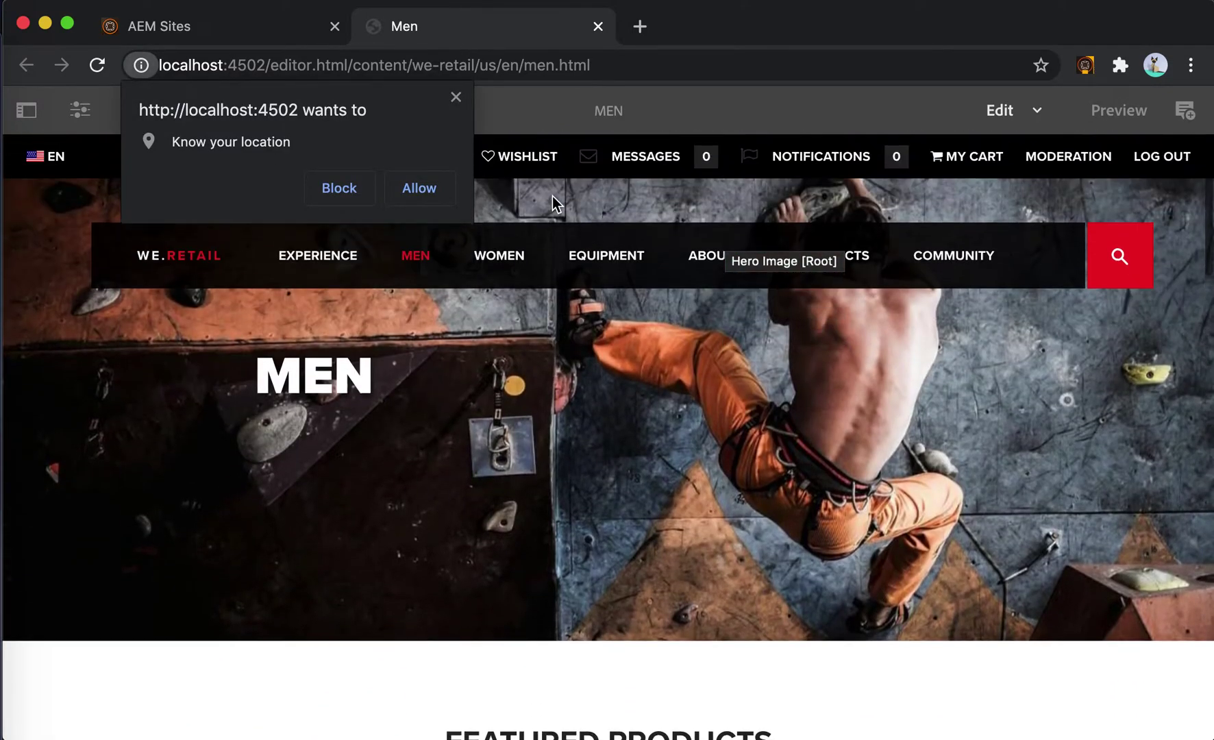
pyautogui.click(456, 97)
pyautogui.scroll(-15, 691, 279)
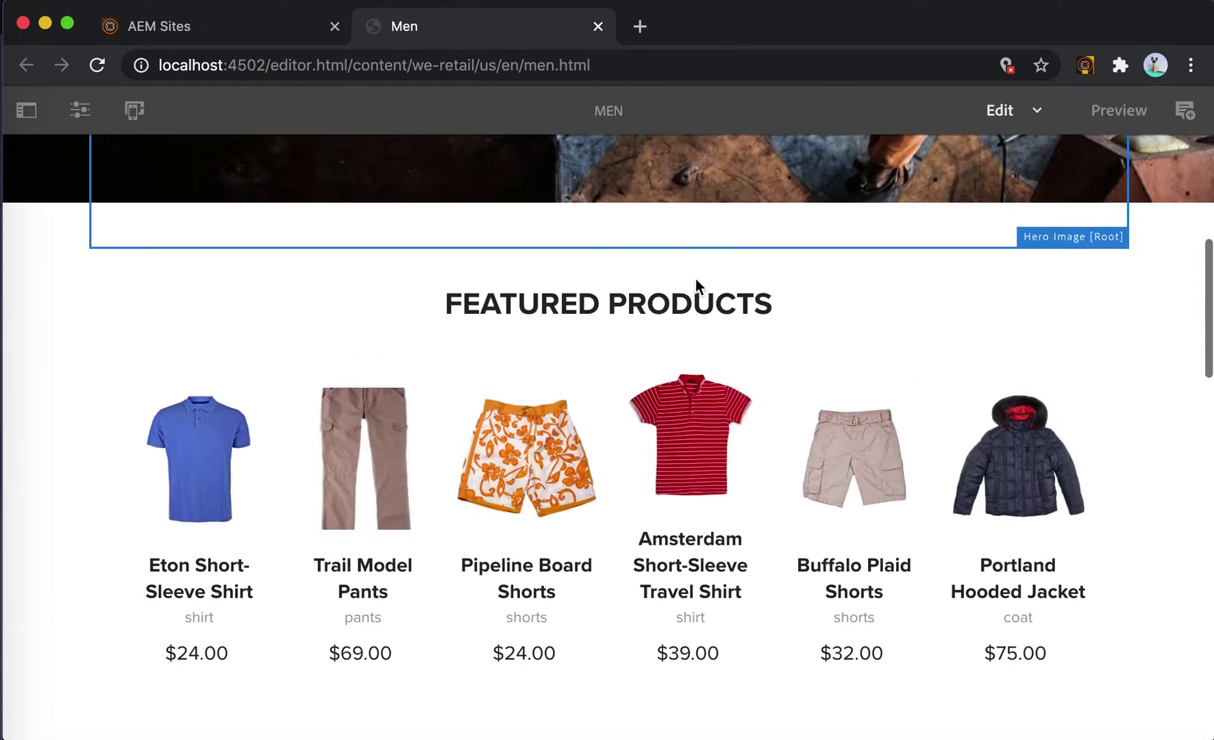
pyautogui.scroll(-10, 733, 327)
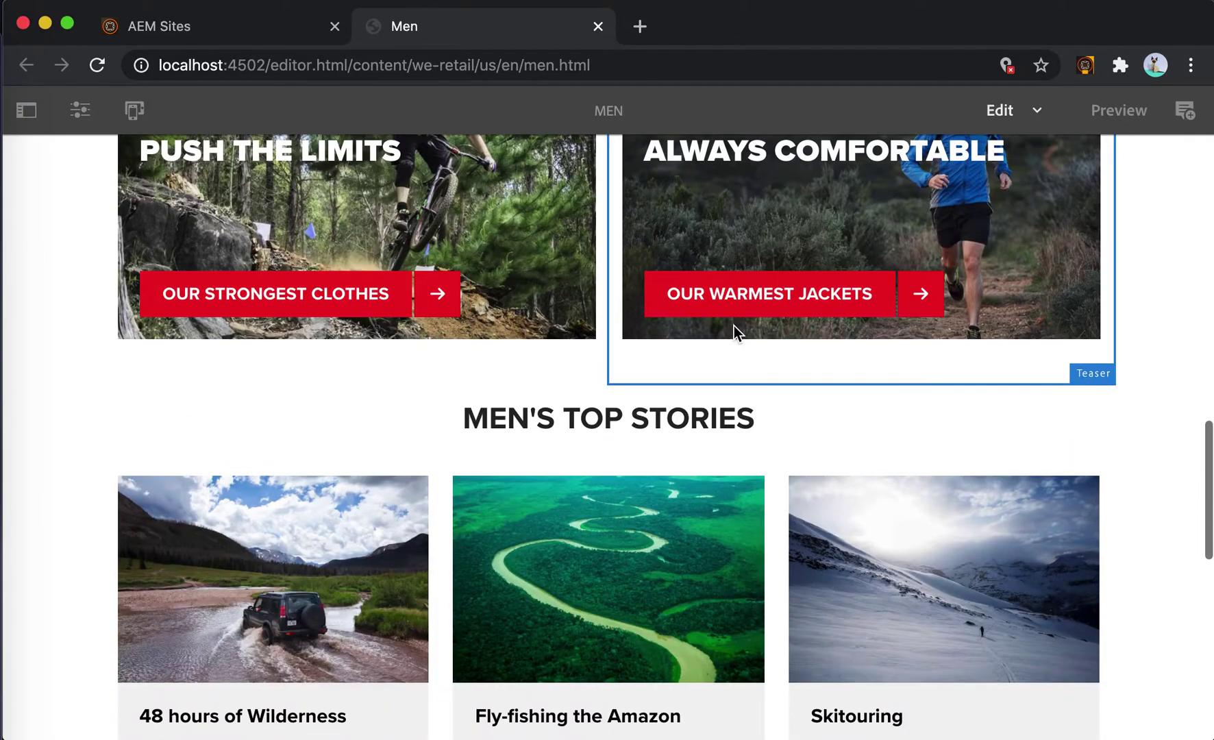
pyautogui.scroll(-3, 689, 397)
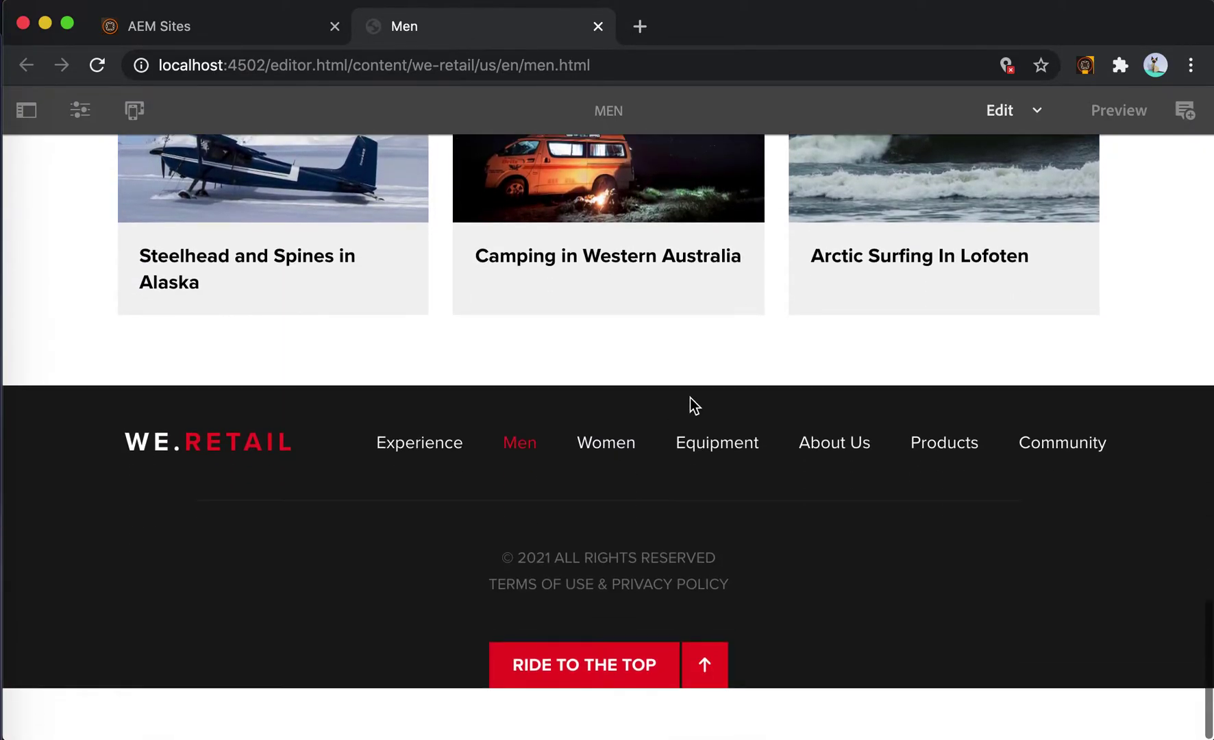
pyautogui.scroll(4, 693, 394)
pyautogui.scroll(1, 693, 395)
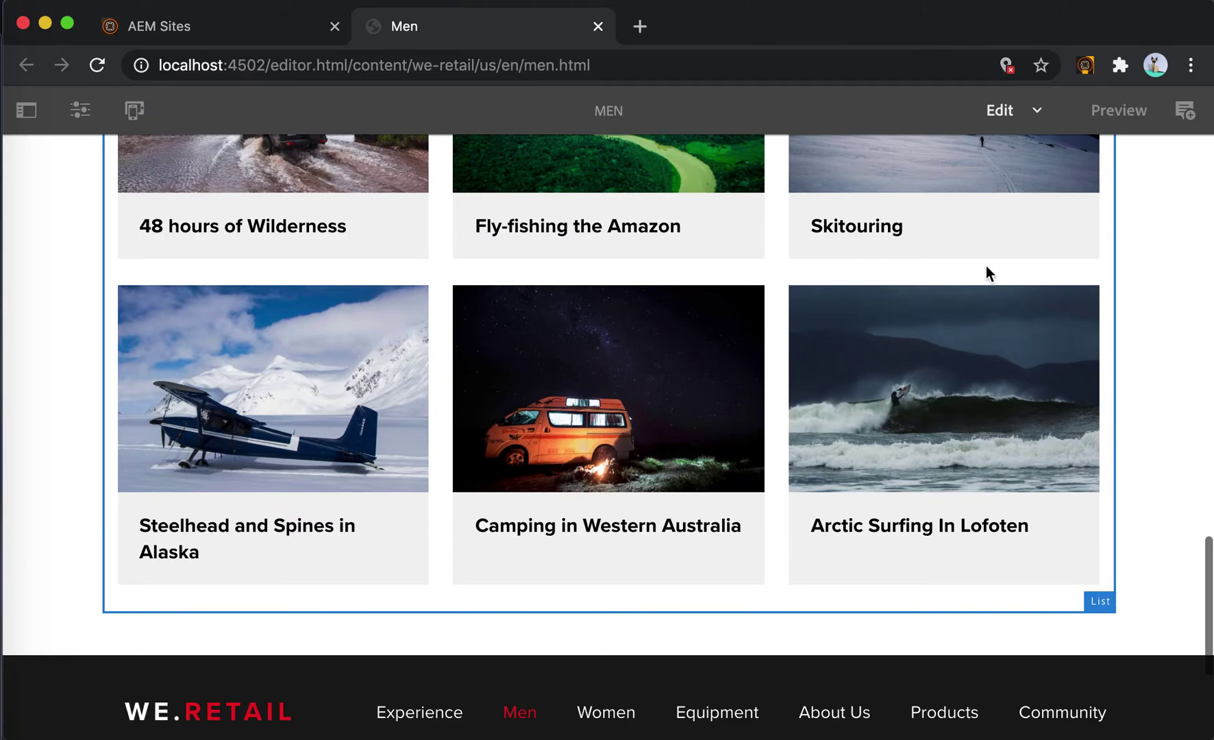
pyautogui.click(1084, 65)
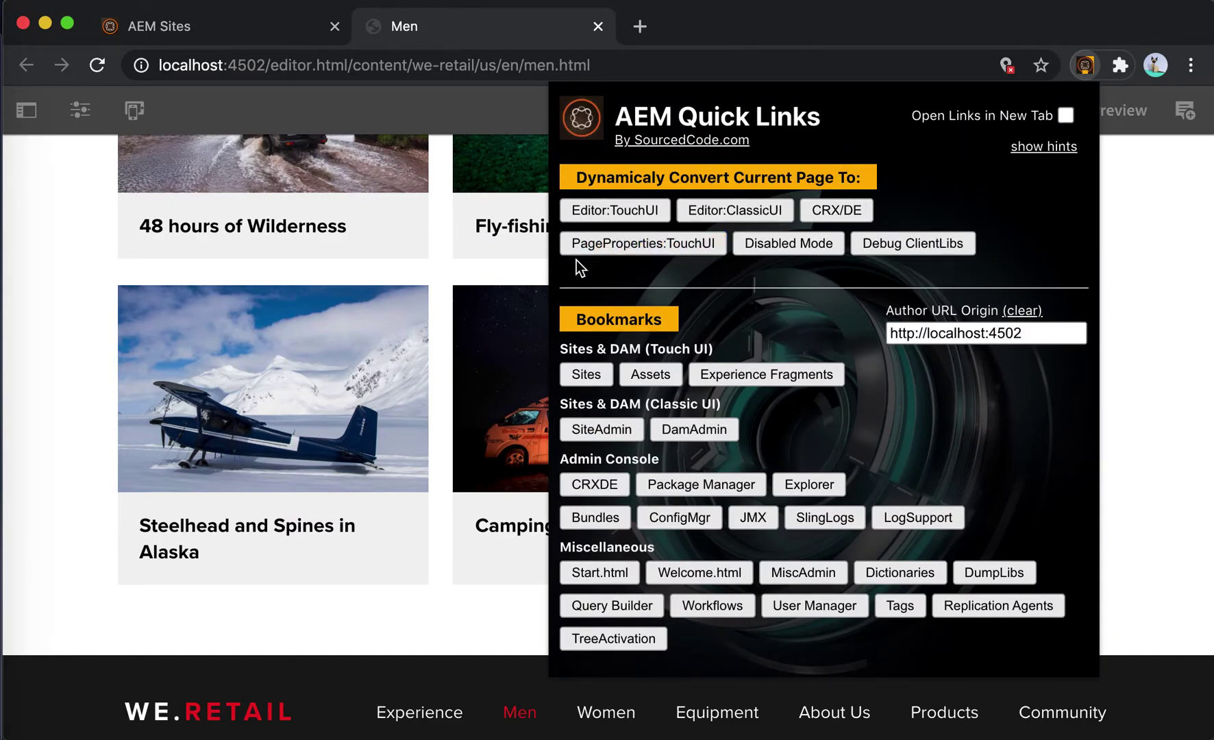
# Step: Convert the Men page to CRXDE and expand men > jcr:content > root > responsivegrid
pyautogui.click(847, 209)
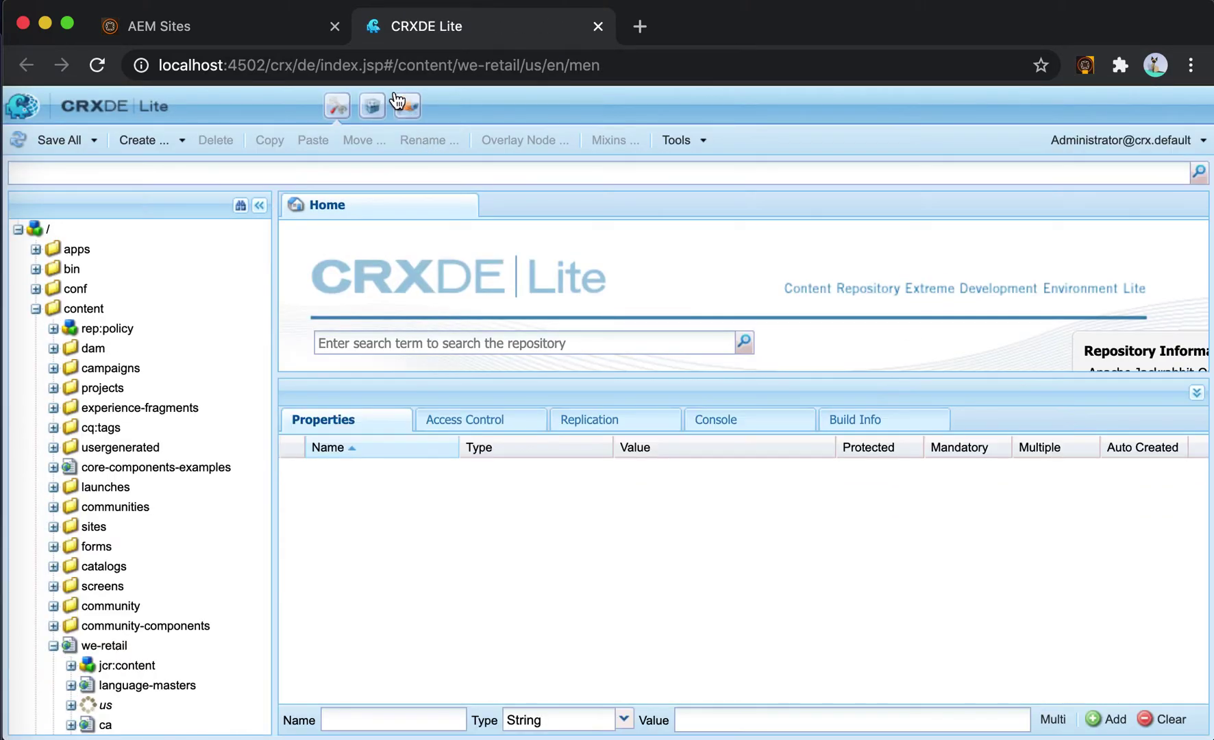
pyautogui.click(106, 477)
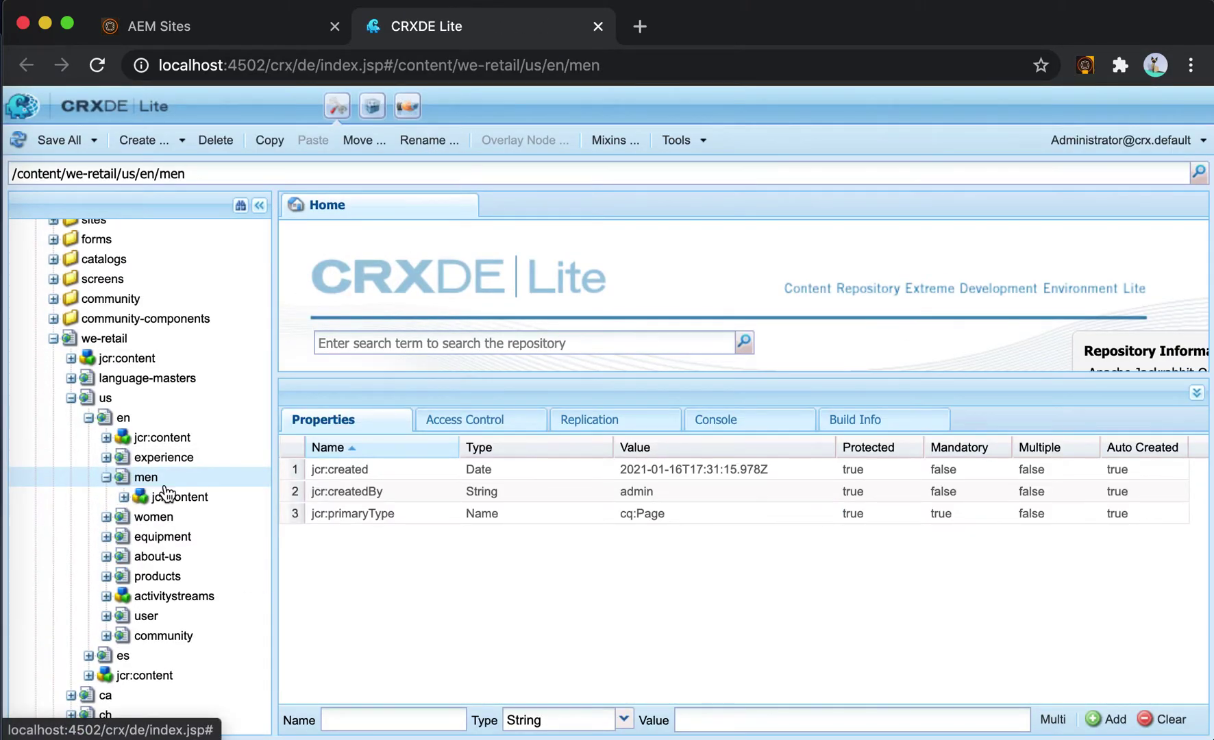
pyautogui.doubleClick(179, 497)
pyautogui.doubleClick(180, 512)
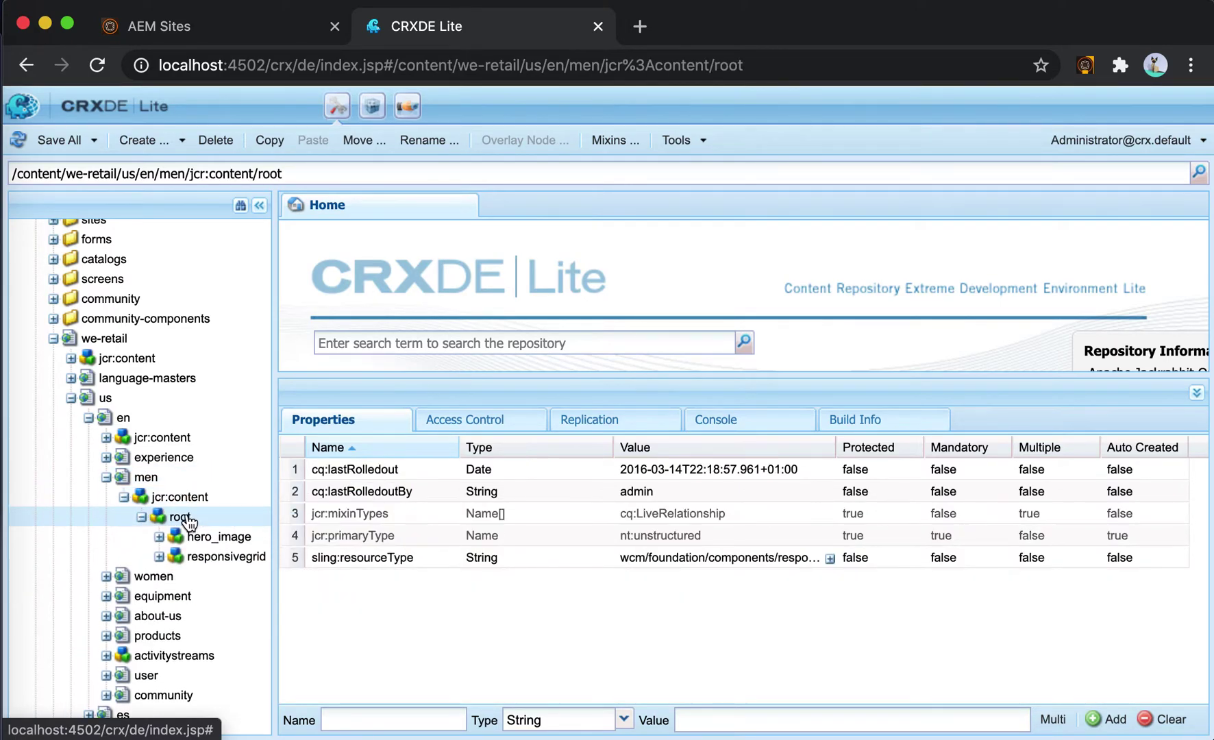
pyautogui.scroll(-1, 221, 525)
pyautogui.doubleClick(221, 517)
pyautogui.doubleClick(224, 534)
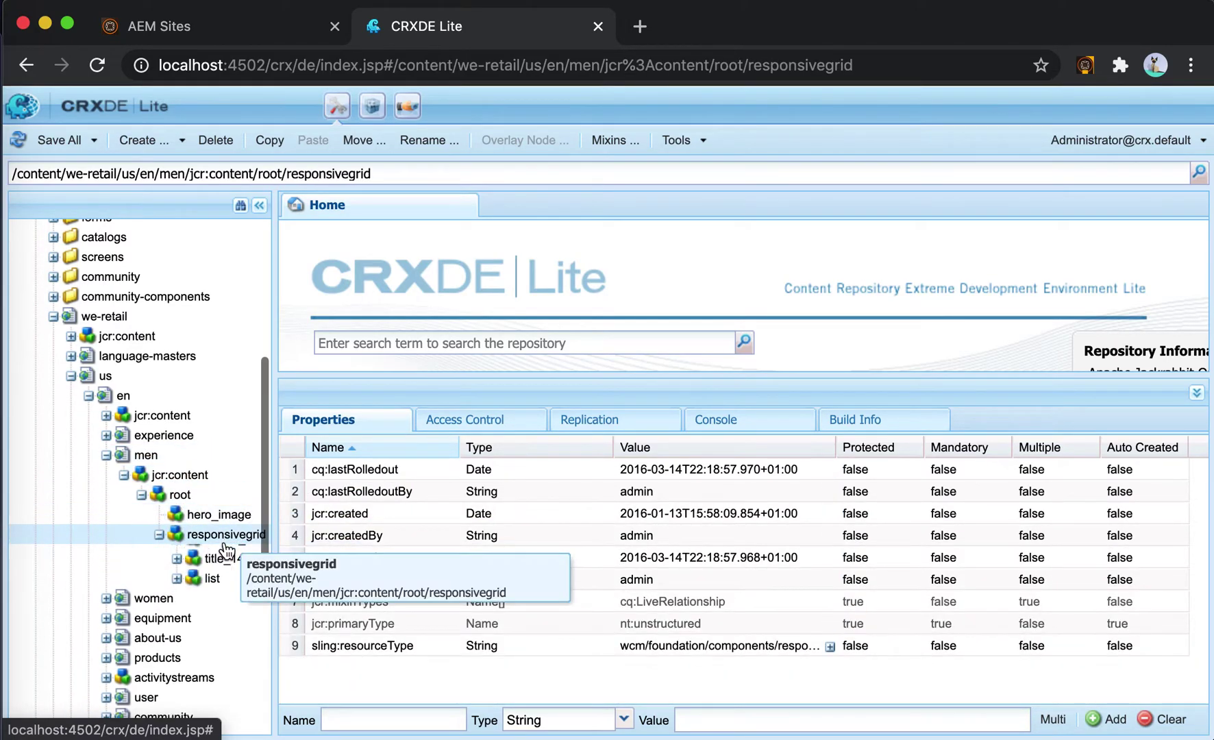
# Step: Inspect the title, product_grid and button nodes, then show jcr:content's properties with Quick Links open
pyautogui.click(214, 554)
pyautogui.doubleClick(235, 578)
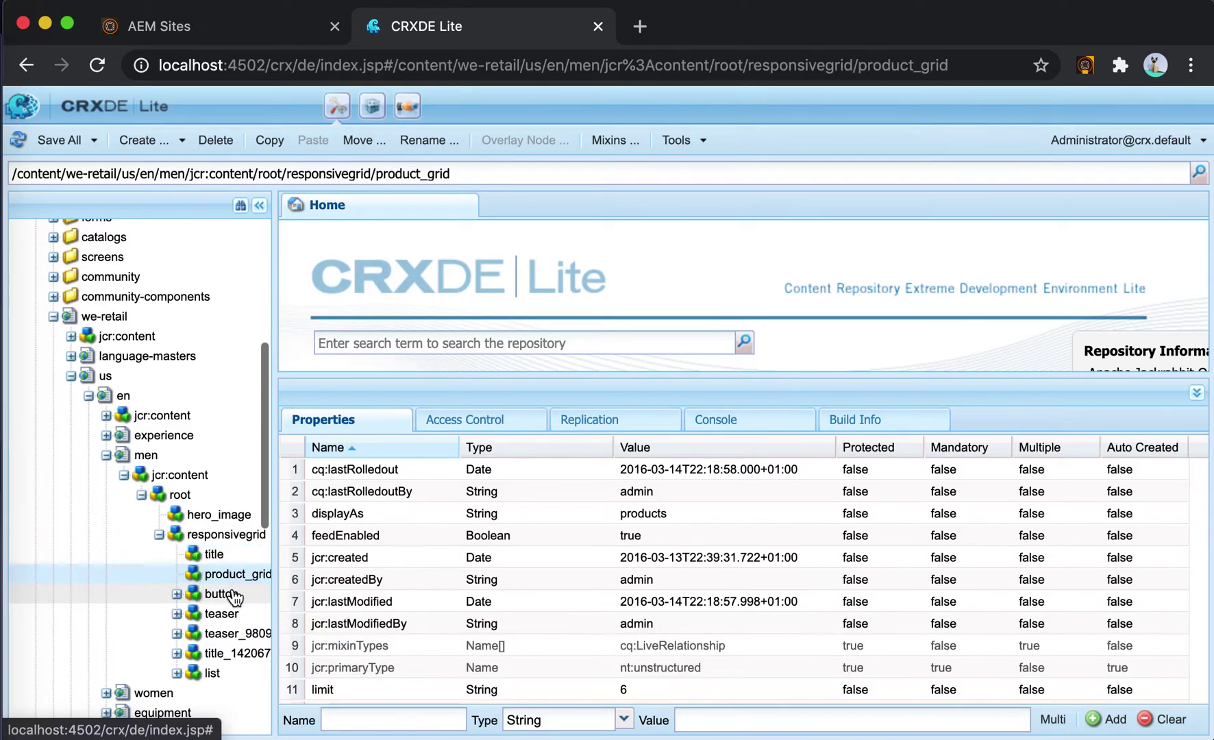
pyautogui.doubleClick(229, 594)
pyautogui.scroll(-1, 230, 585)
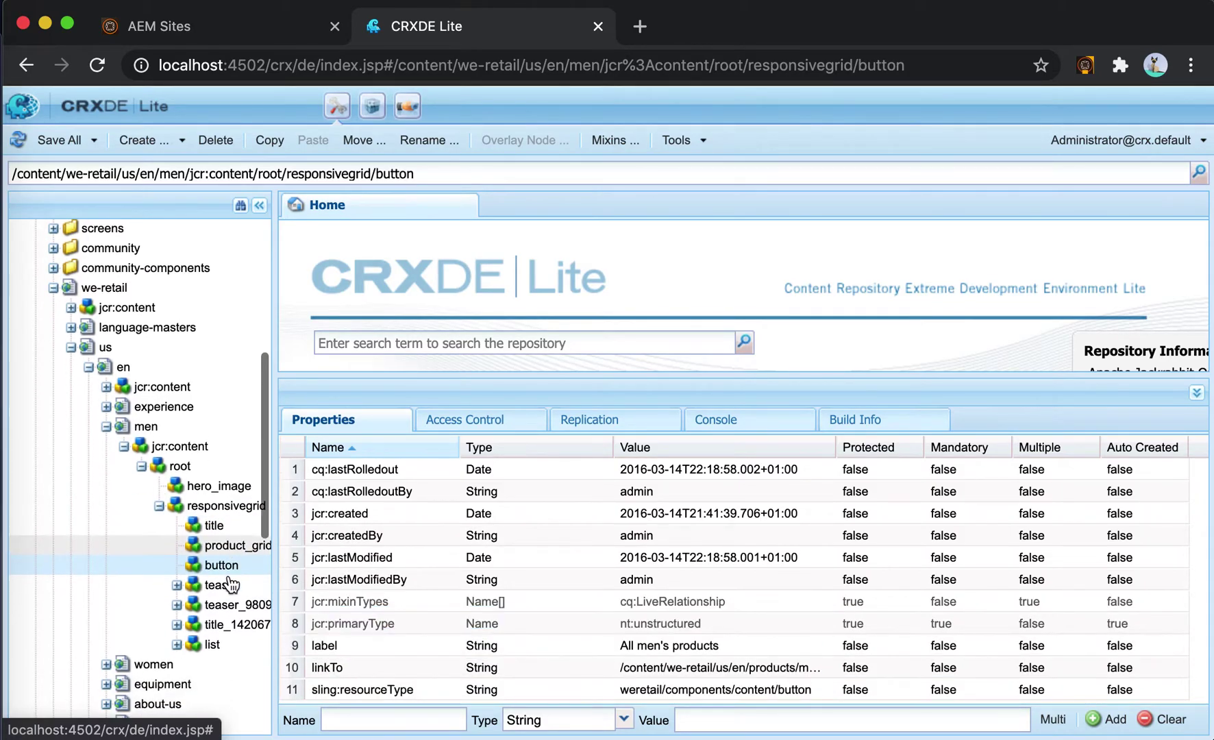
pyautogui.click(177, 445)
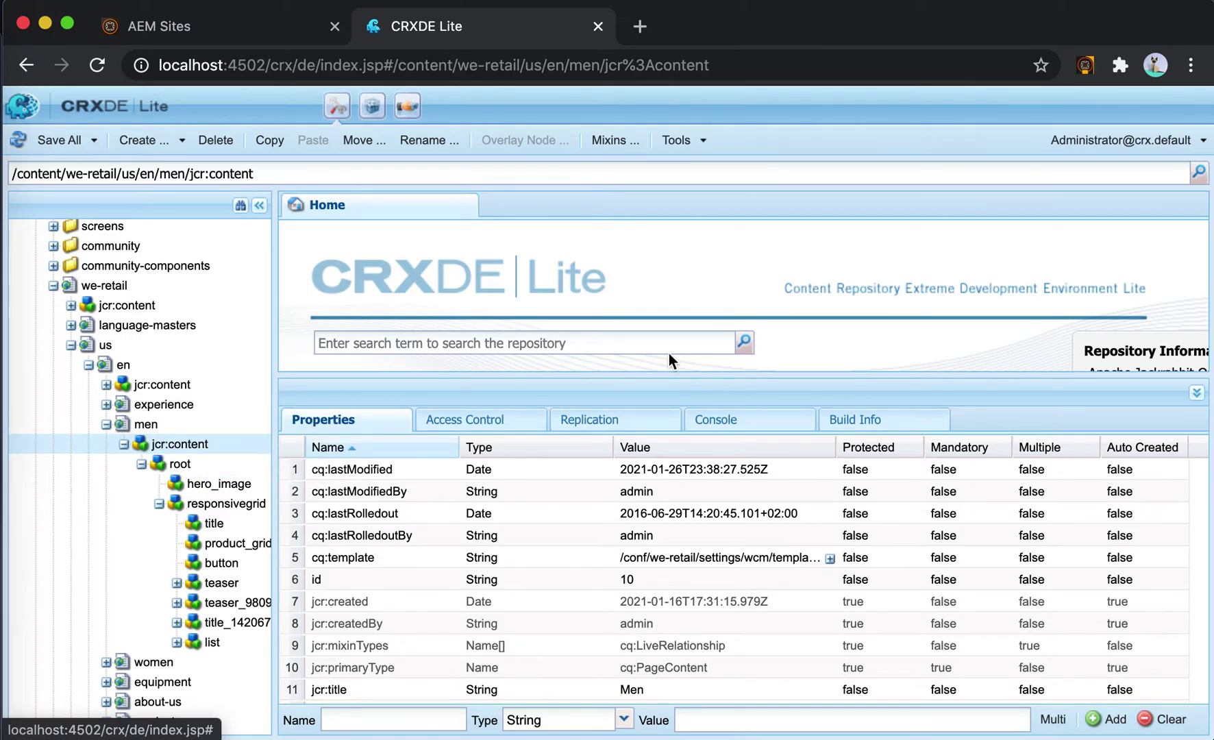
pyautogui.click(1085, 65)
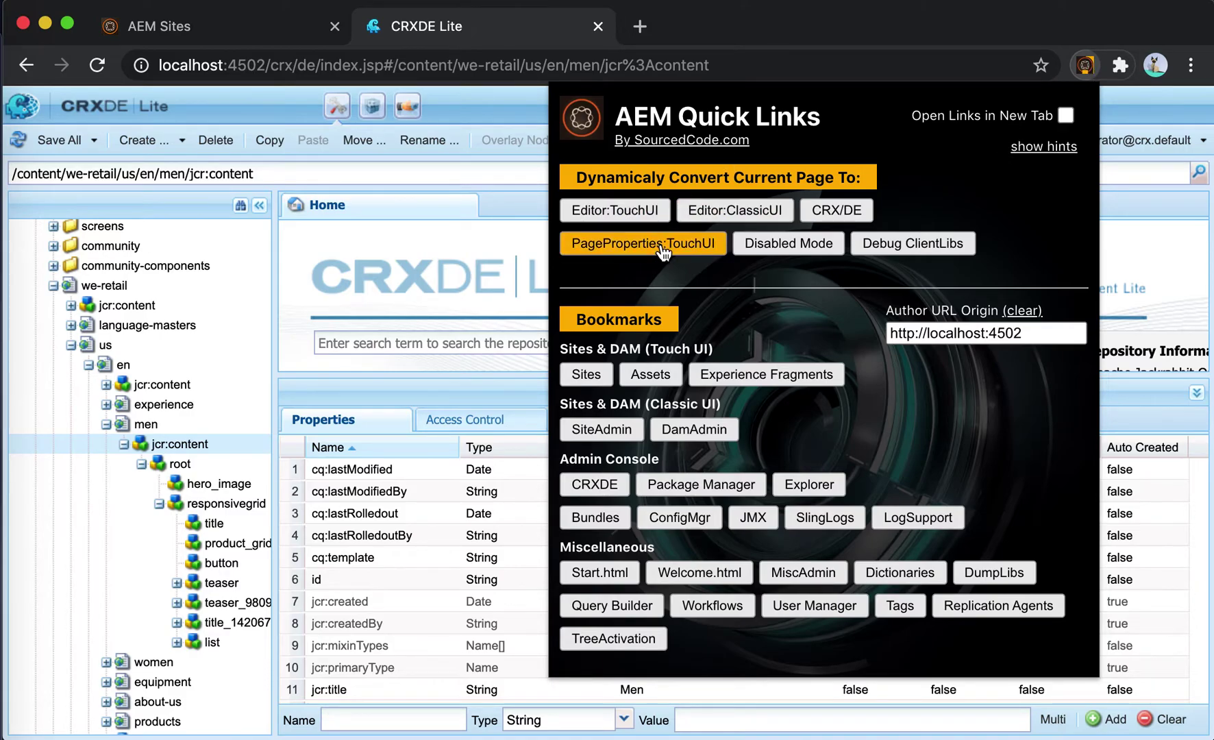
# Step: Change the Men page's HTML ID from 10 to 2 in Touch UI Page Properties and save
pyautogui.click(661, 247)
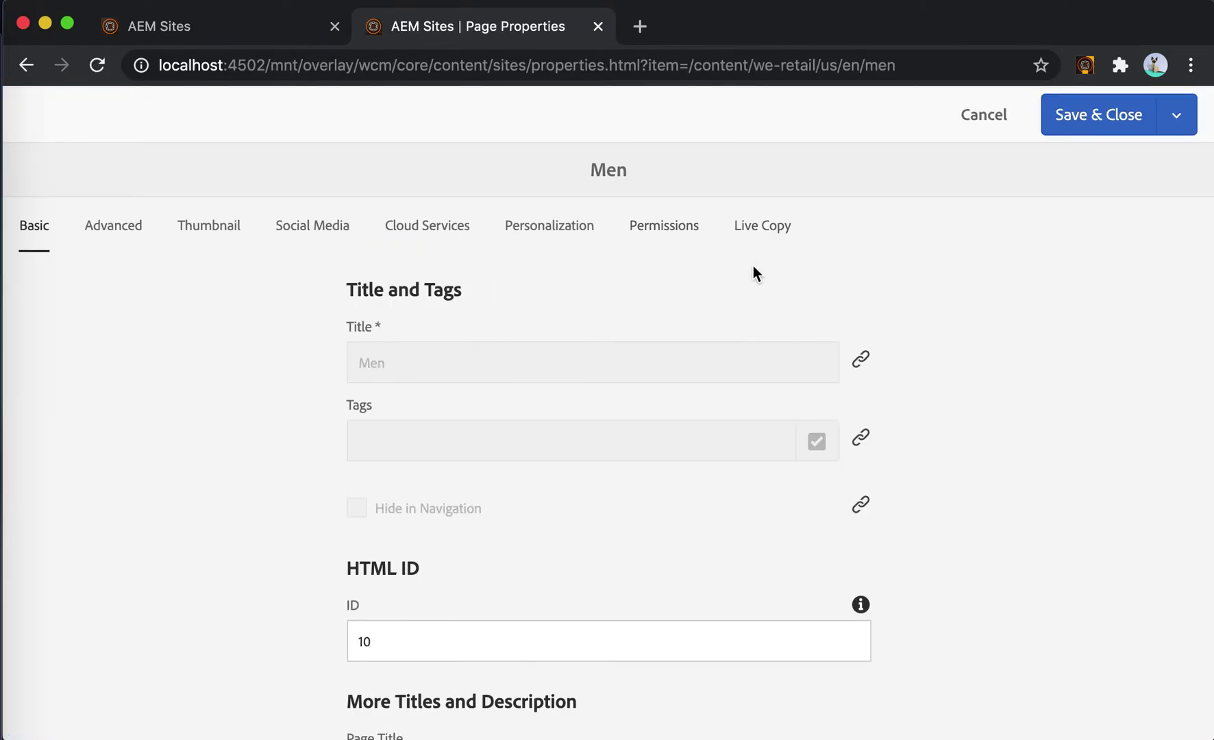
pyautogui.scroll(-3, 639, 403)
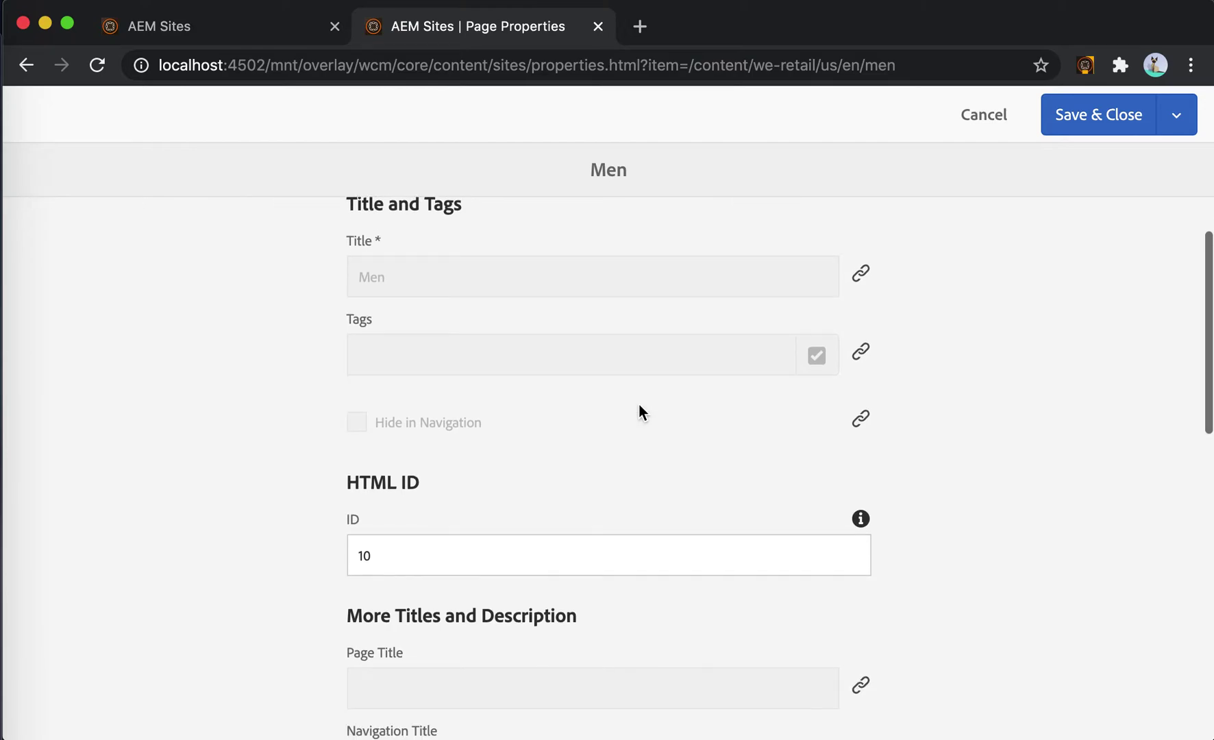
pyautogui.moveTo(417, 558); pyautogui.dragTo(304, 551)
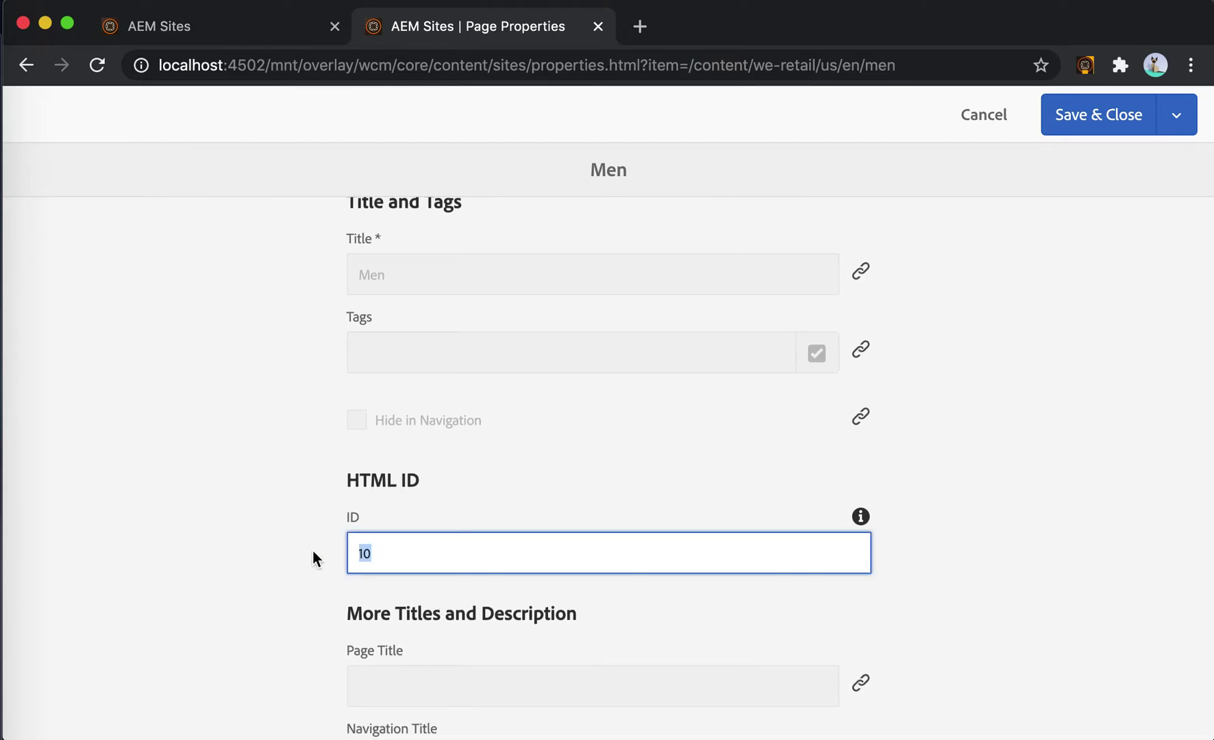
pyautogui.write('2')
pyautogui.click(276, 510)
pyautogui.scroll(3, 296, 514)
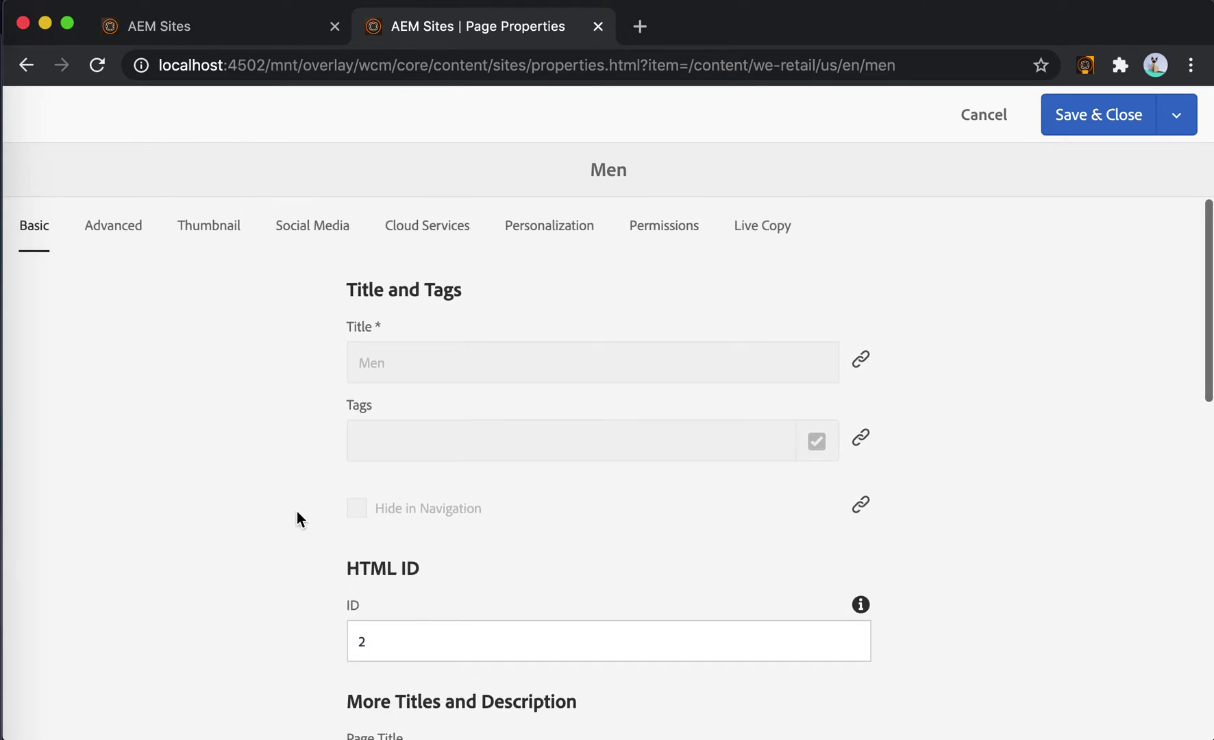
pyautogui.click(1180, 120)
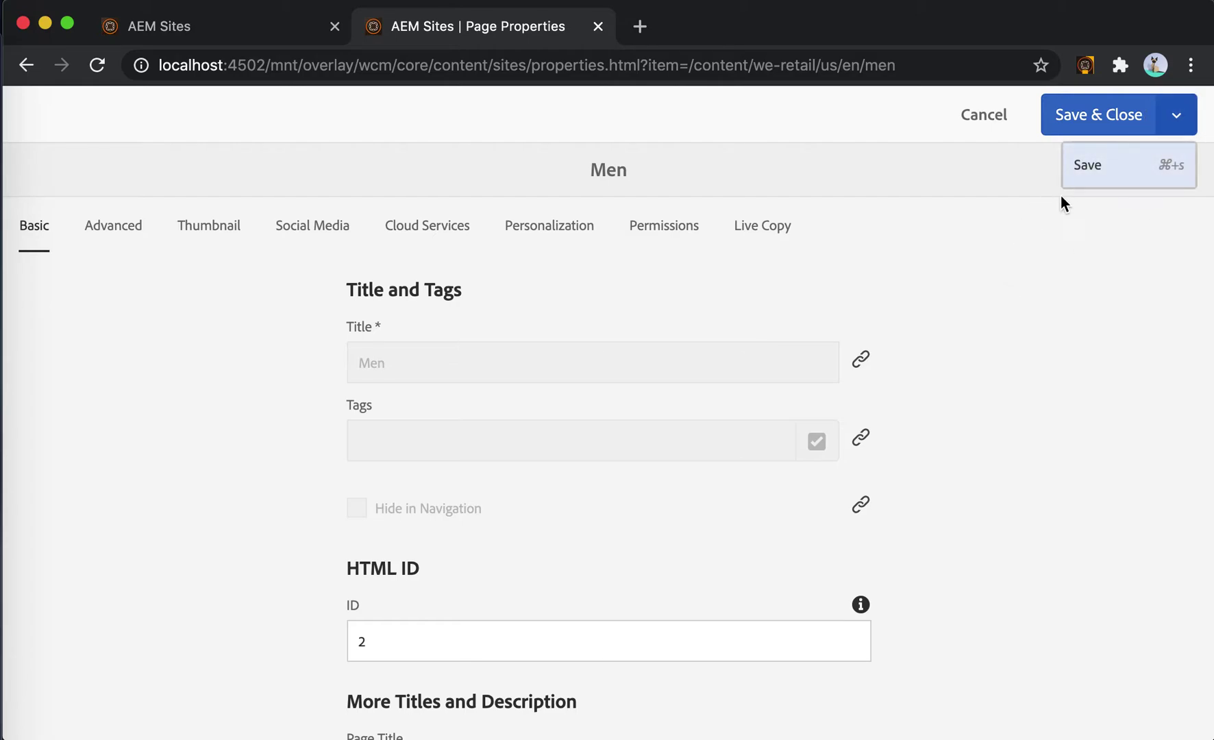
pyautogui.click(1084, 166)
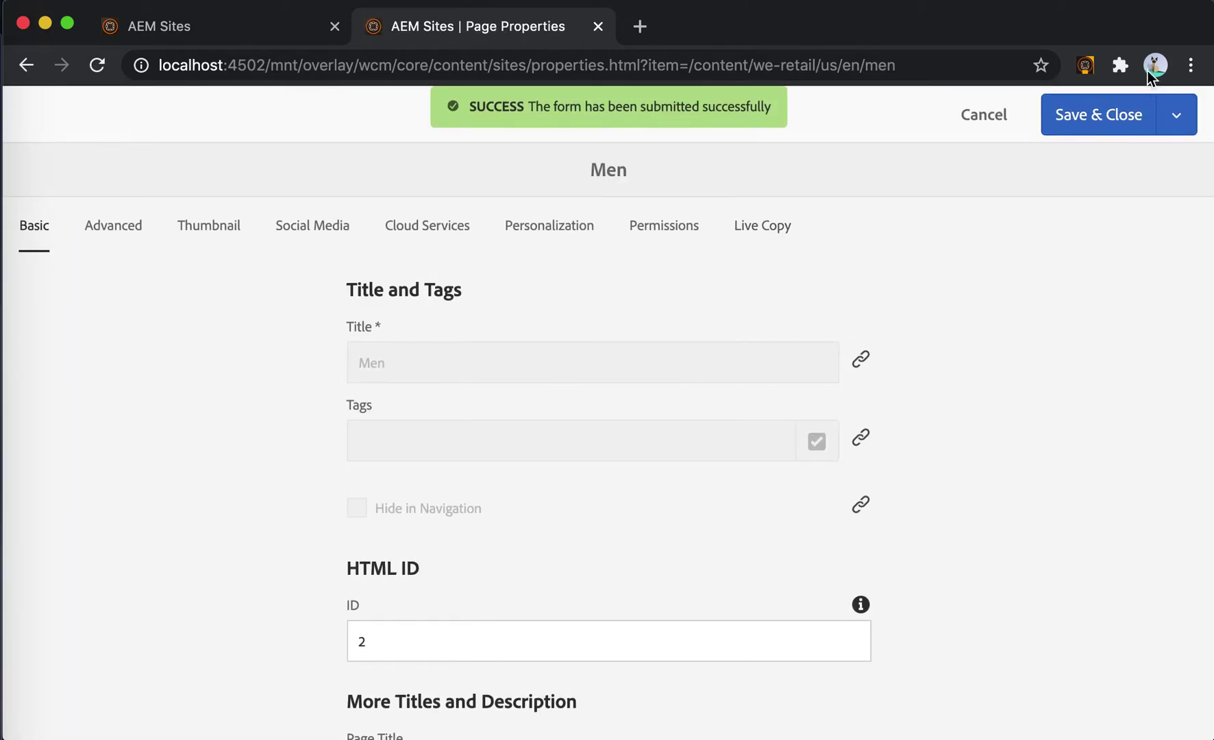
pyautogui.click(1083, 68)
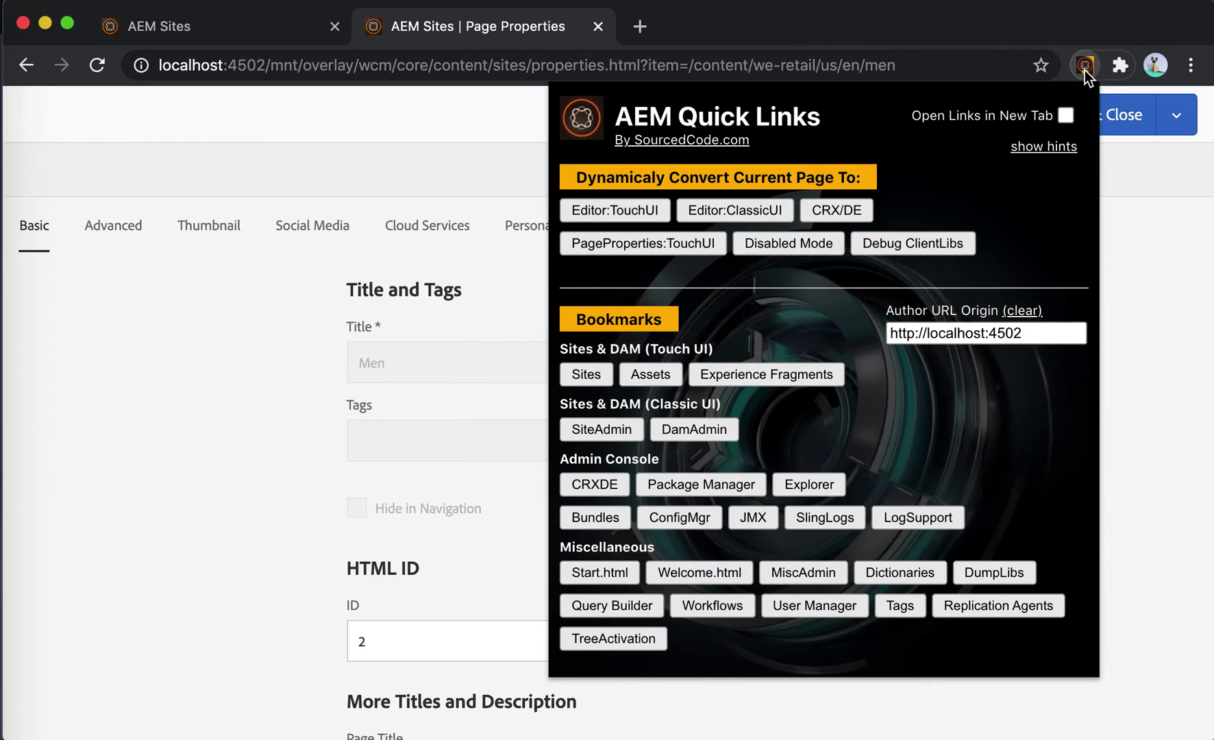
# Step: View the Men page with ?wcmmode=disabled, scrolling through the published-style rendering
pyautogui.click(774, 248)
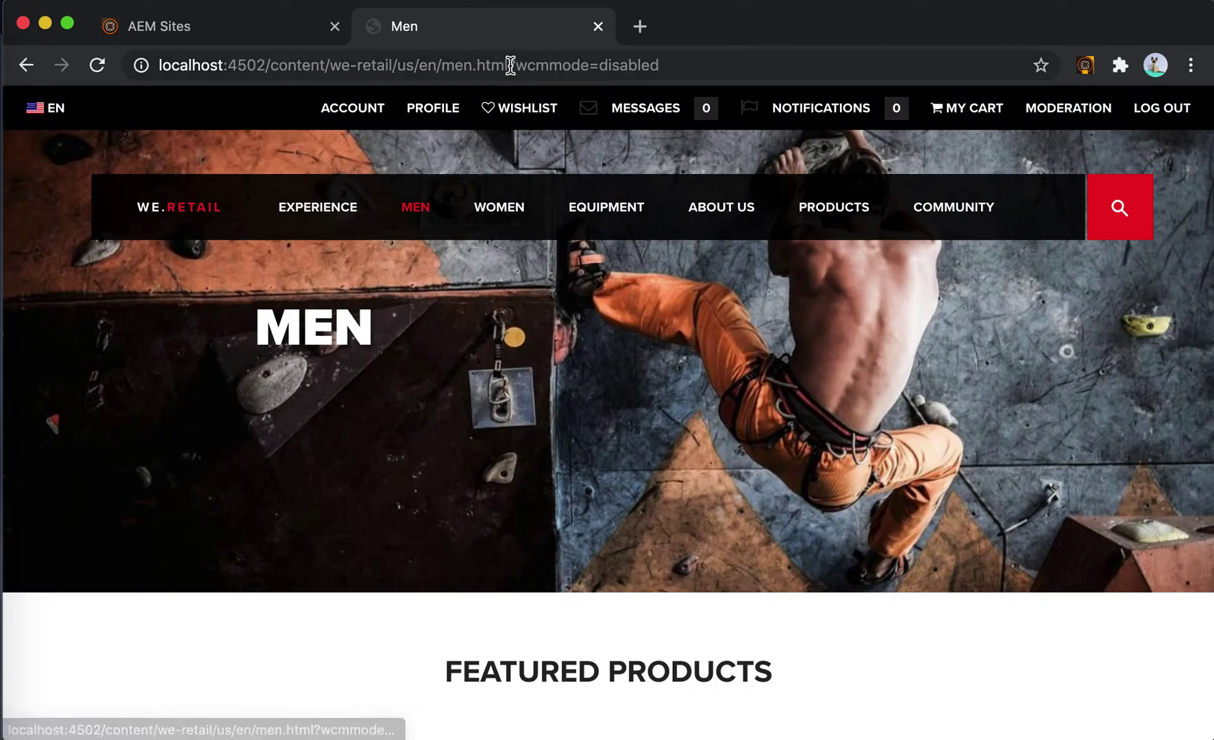
pyautogui.moveTo(508, 65); pyautogui.dragTo(659, 66)
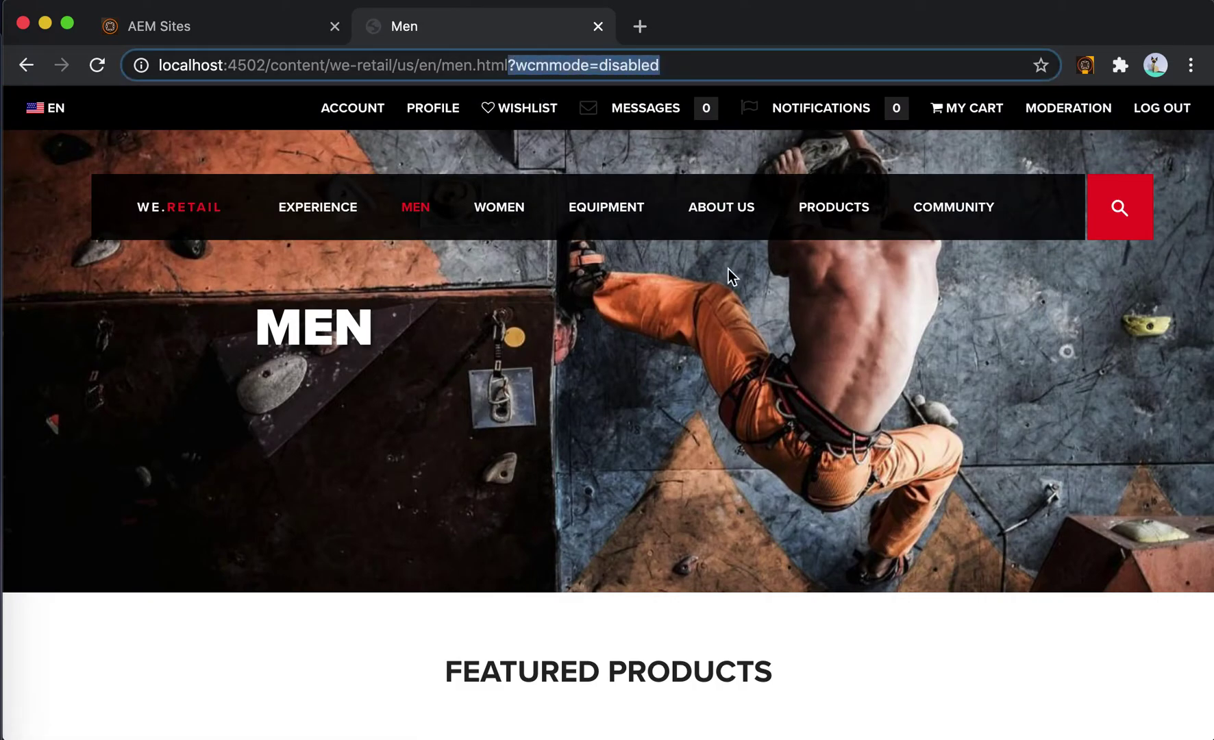
pyautogui.scroll(-20, 747, 300)
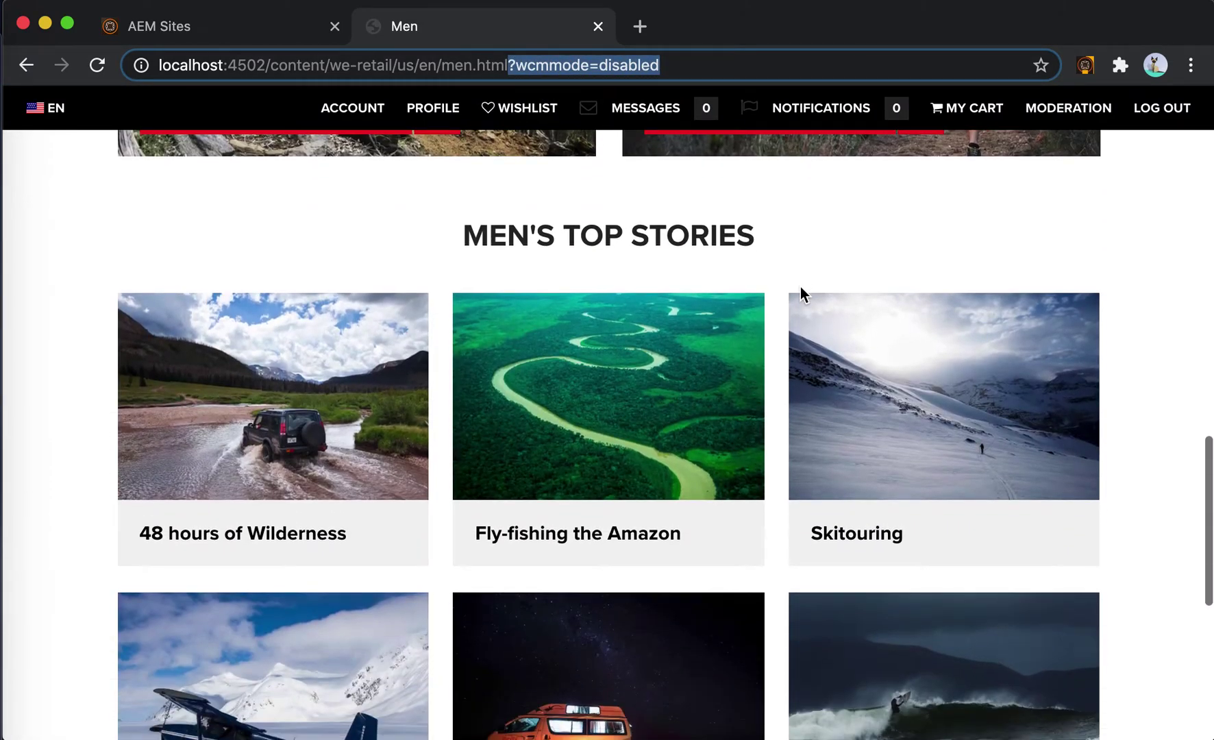
pyautogui.scroll(10, 1003, 379)
pyautogui.scroll(-11, 999, 387)
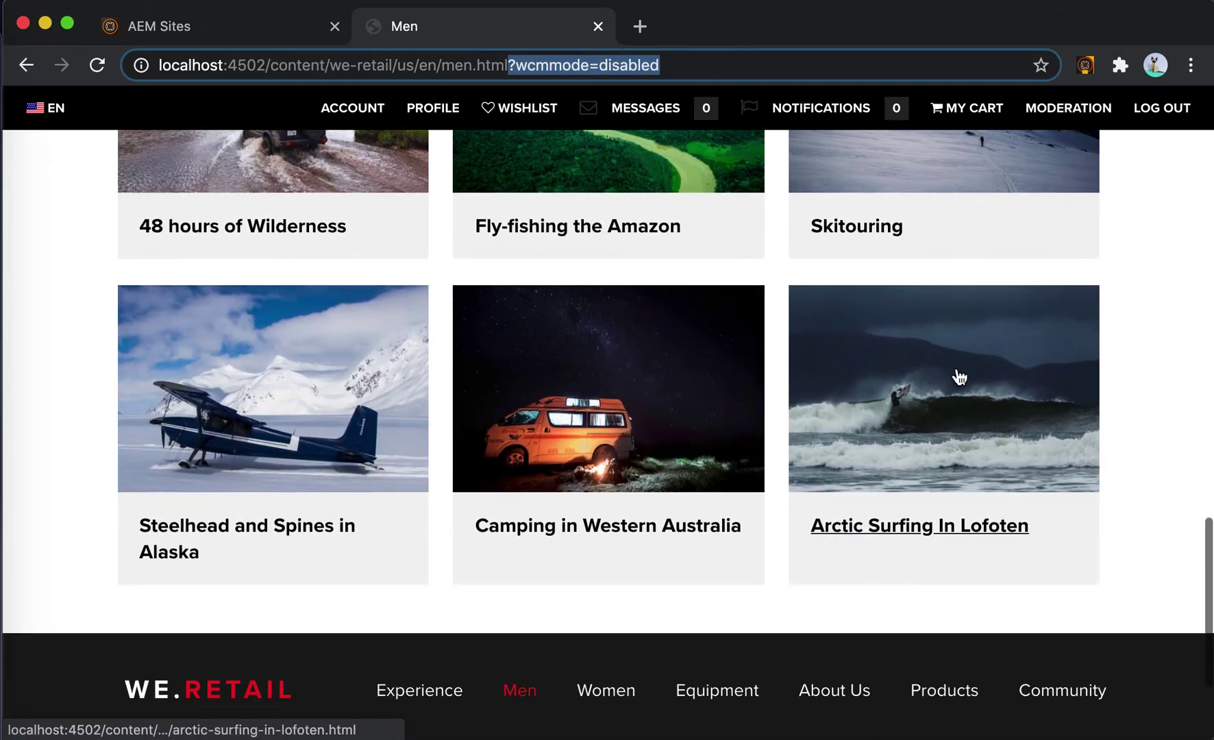
pyautogui.scroll(15, 1087, 383)
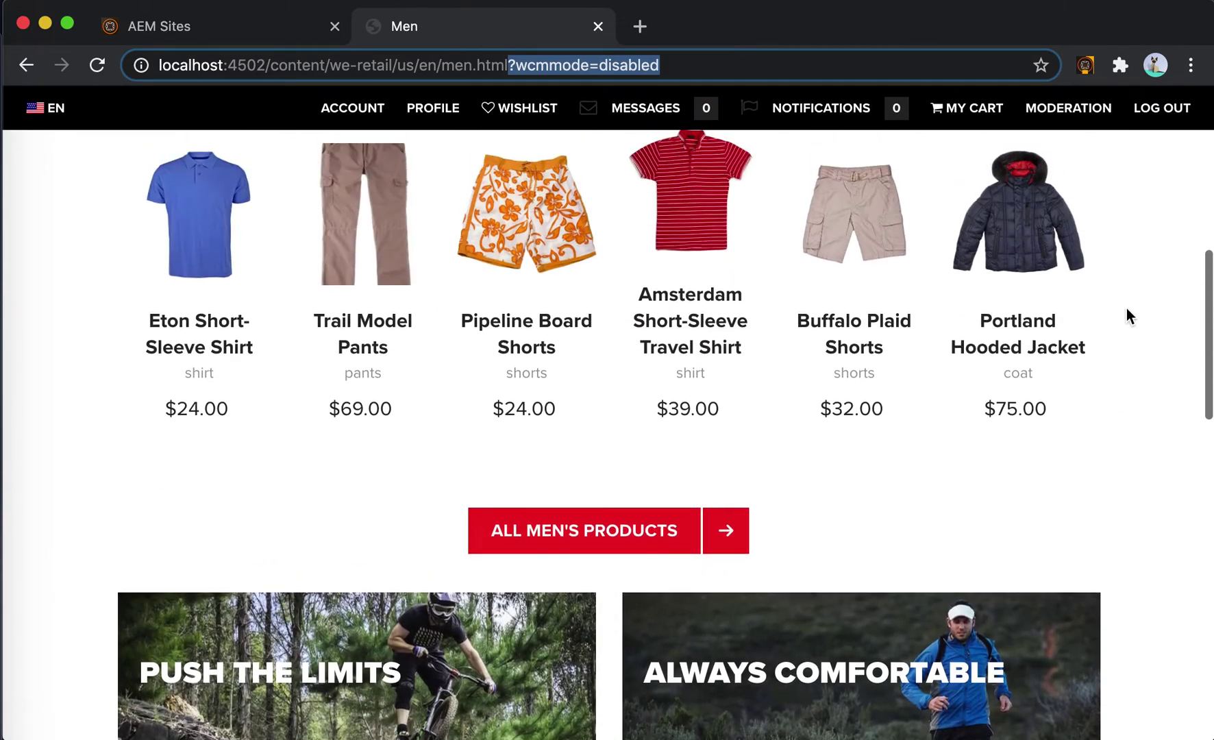
pyautogui.scroll(4, 1127, 308)
pyautogui.click(1086, 65)
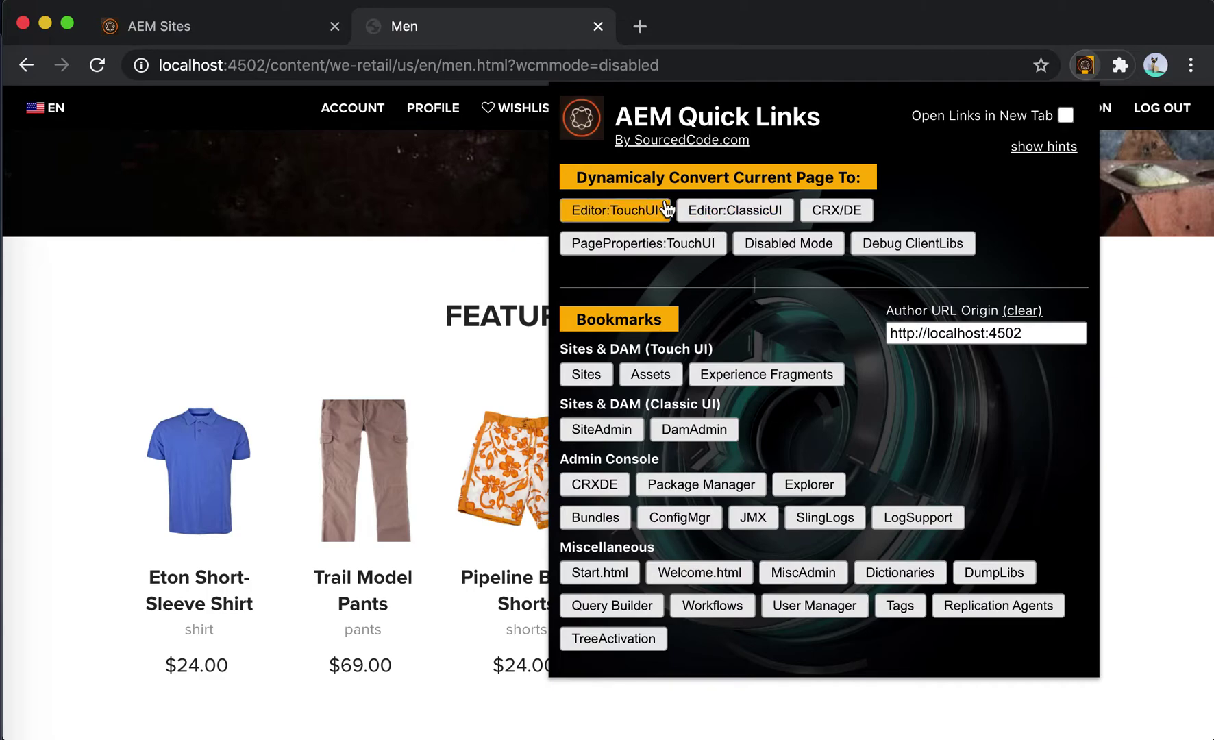
# Step: Switch the Men page to the Classic UI editor at /cf#/content/we-retail/us/en/men.html
pyautogui.click(771, 211)
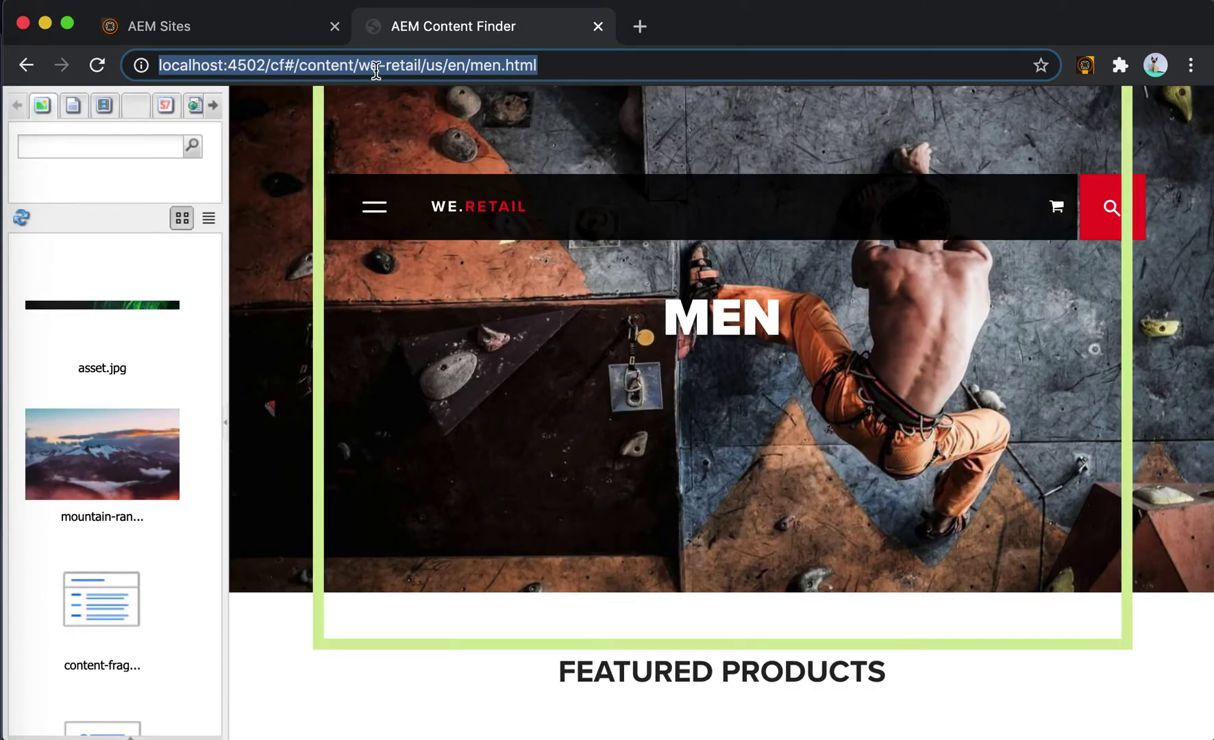
pyautogui.scroll(-10, 582, 215)
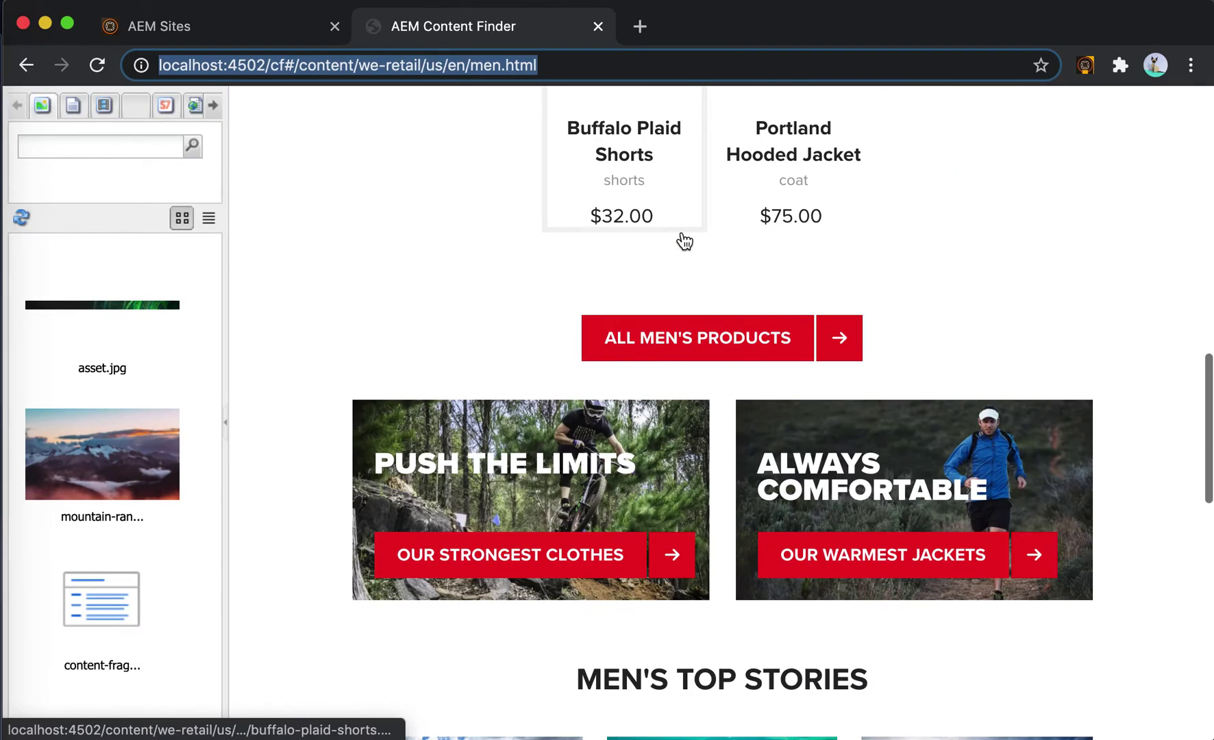
pyautogui.scroll(8, 683, 241)
pyautogui.scroll(3, 915, 300)
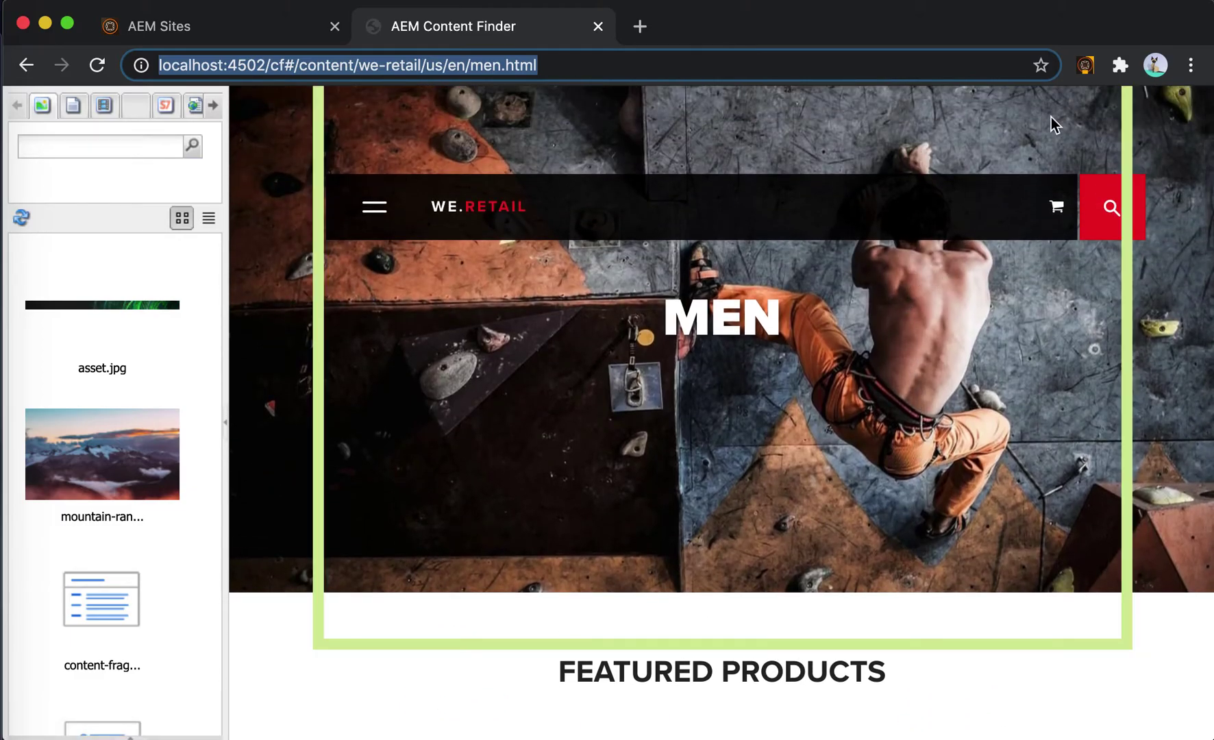
pyautogui.click(1079, 67)
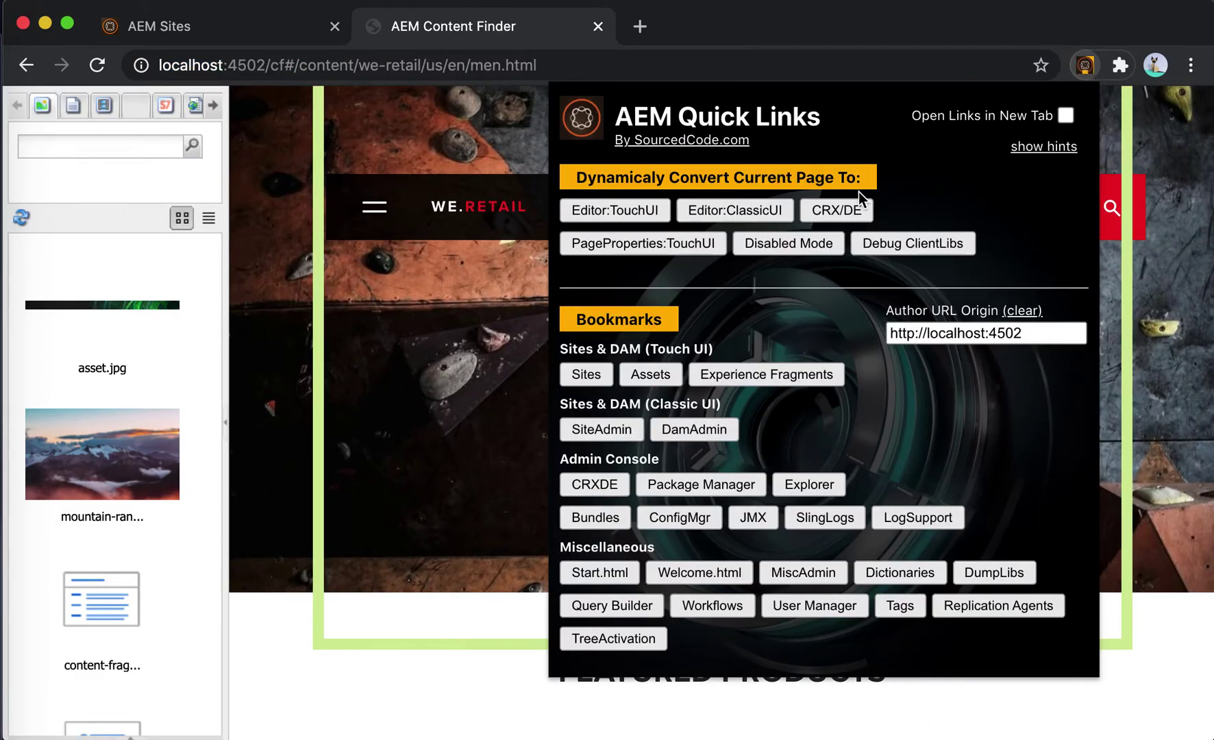
# Step: From the Quick Links panel, open the Assets console at /assets.html/content/dam
pyautogui.click(1093, 70)
pyautogui.click(1092, 70)
pyautogui.click(1083, 68)
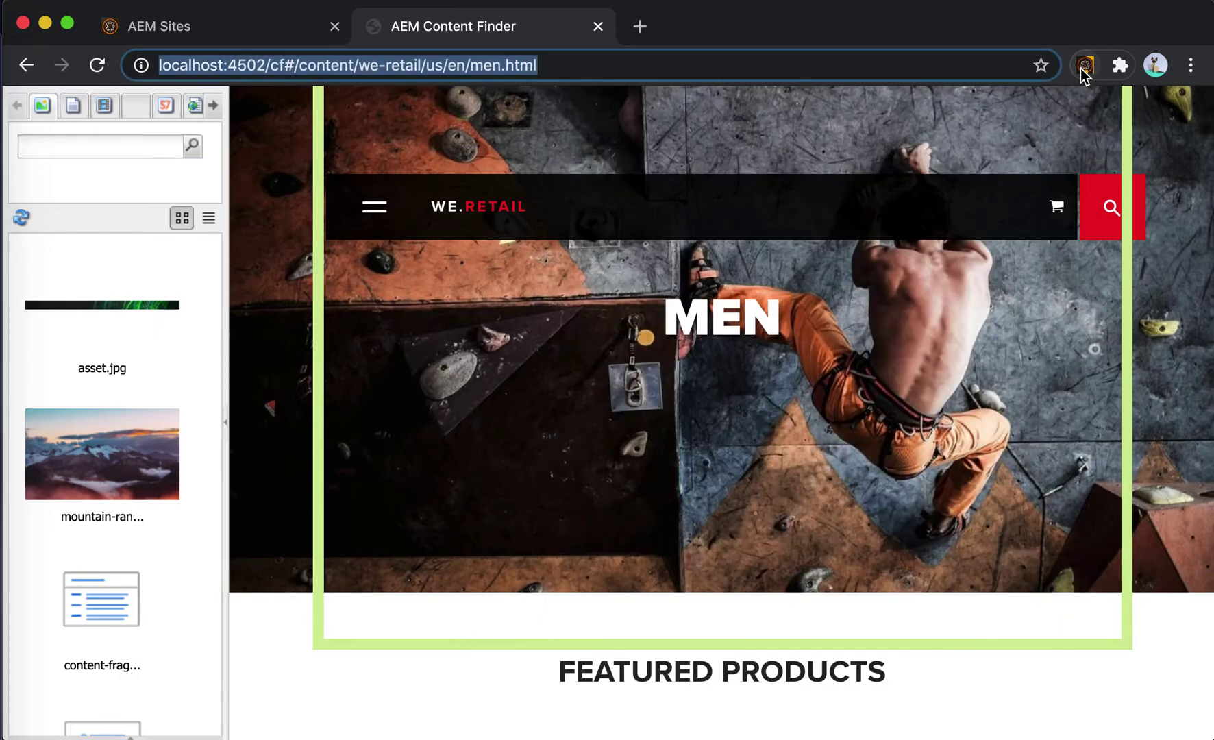
pyautogui.click(1082, 68)
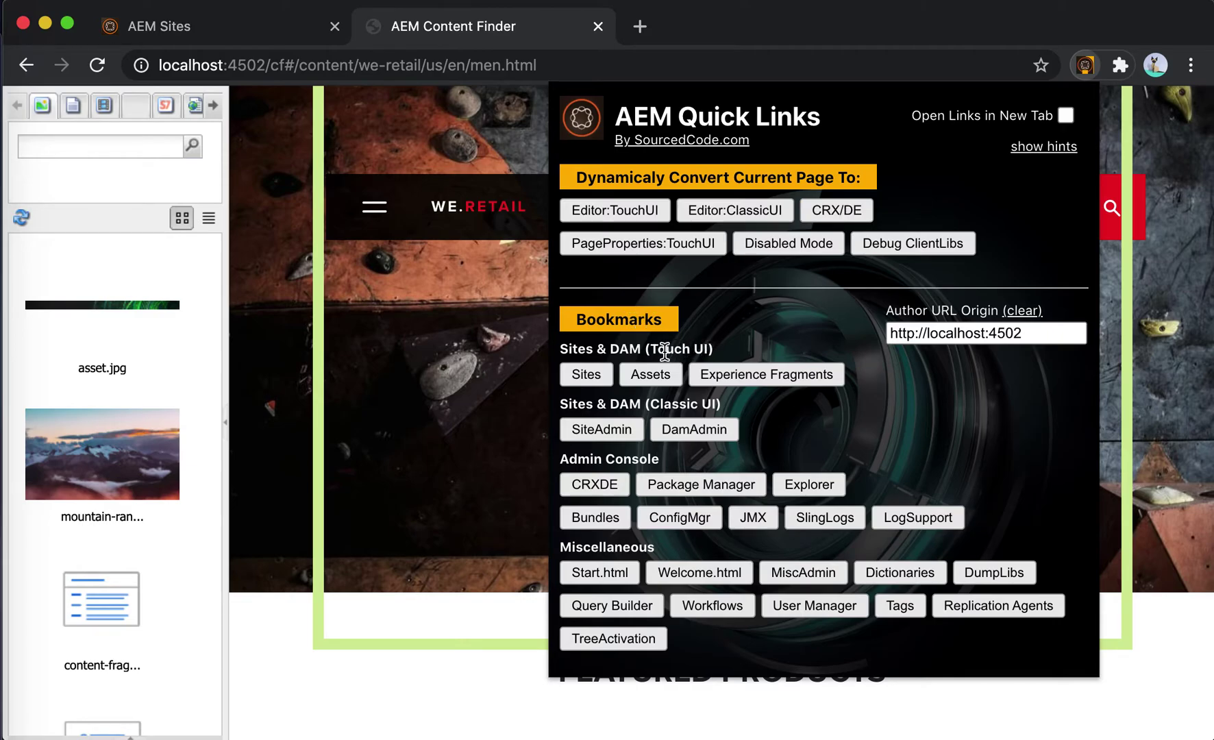
pyautogui.click(657, 374)
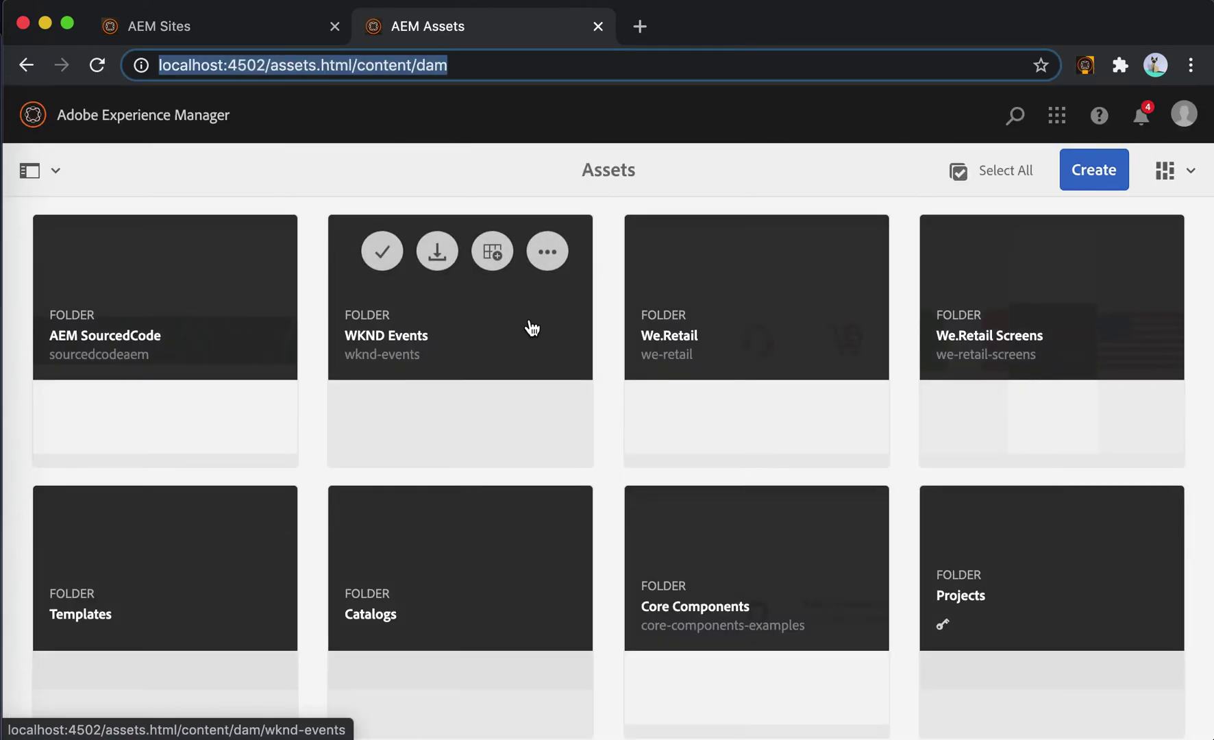
# Step: Open asset.jpg in the AEM SourcedCode folder and its metadata Properties
pyautogui.click(198, 339)
pyautogui.click(196, 328)
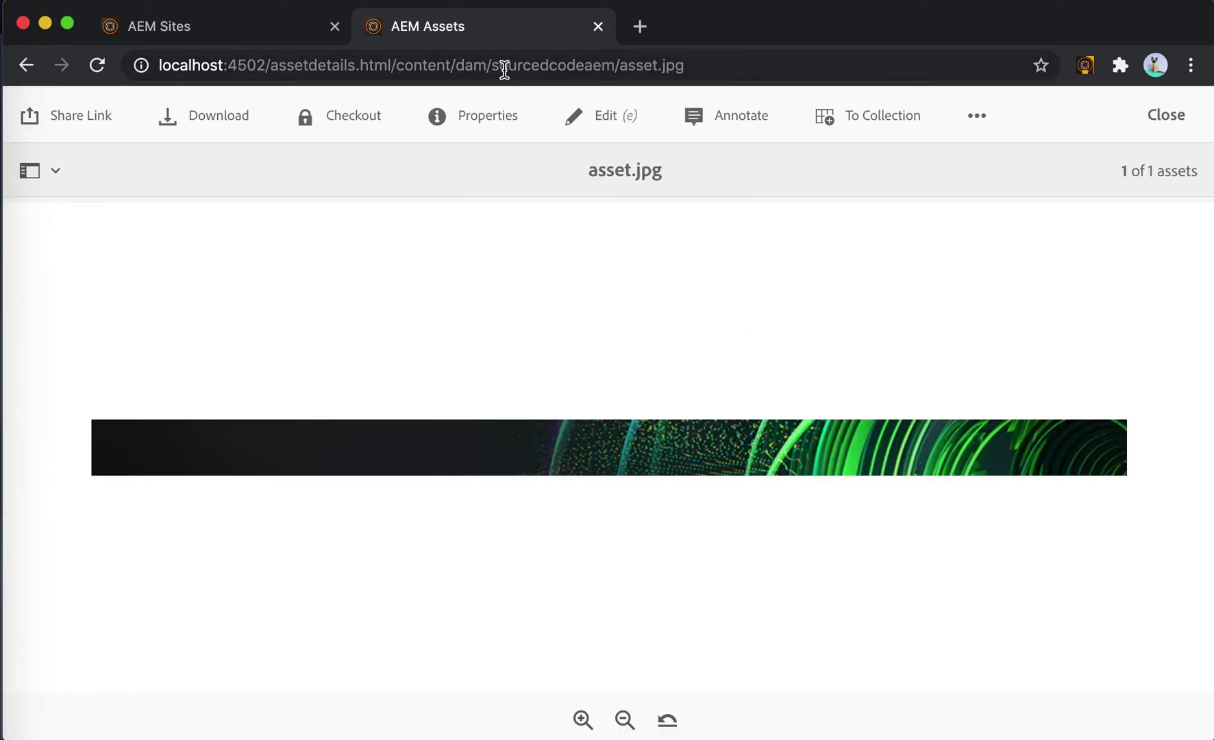
pyautogui.click(490, 116)
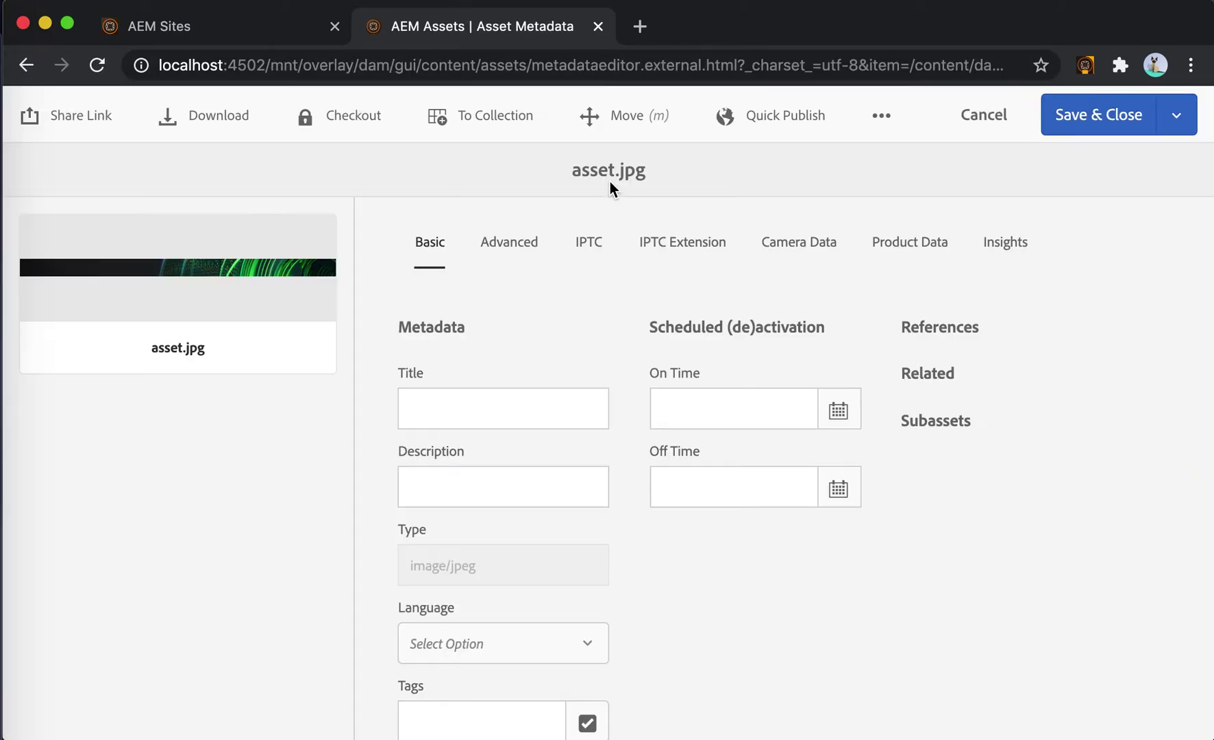
# Step: Browse the Advanced, IPTC, IPTC Extension and Camera Data tabs, return to Basic, and show Quick Links
pyautogui.click(509, 244)
pyautogui.click(606, 246)
pyautogui.click(651, 250)
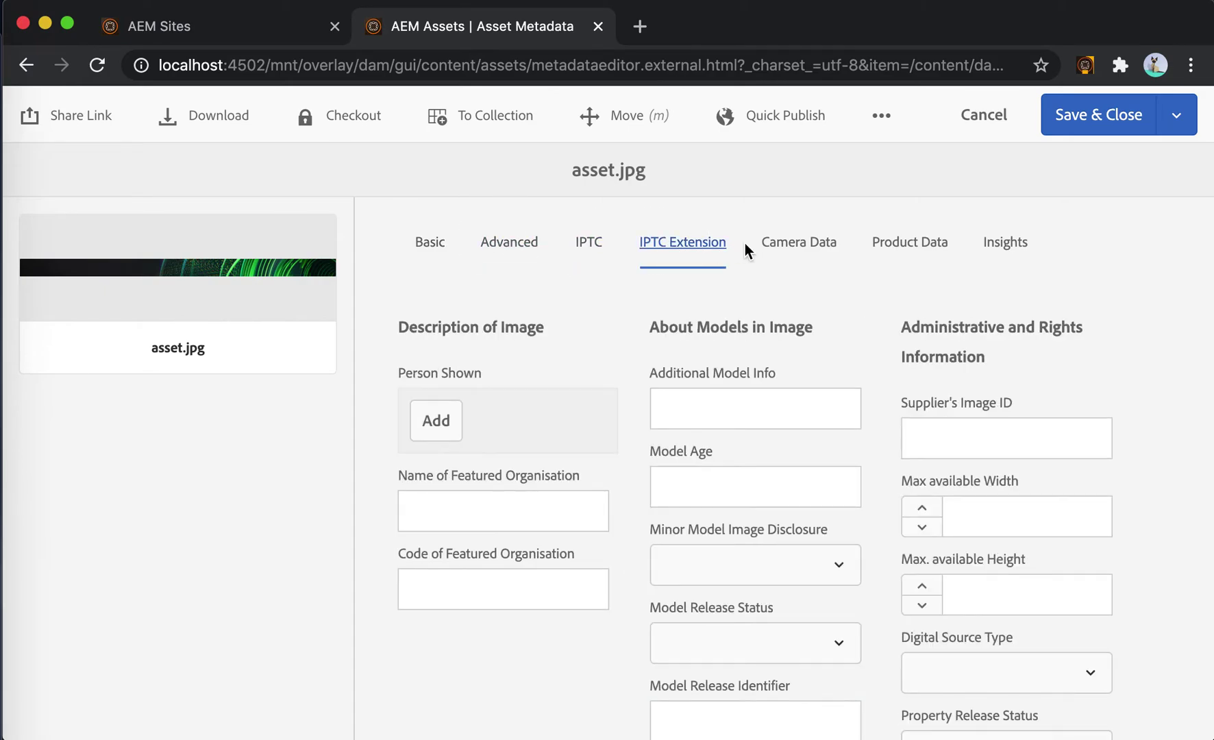
pyautogui.click(781, 248)
pyautogui.click(678, 251)
pyautogui.click(589, 251)
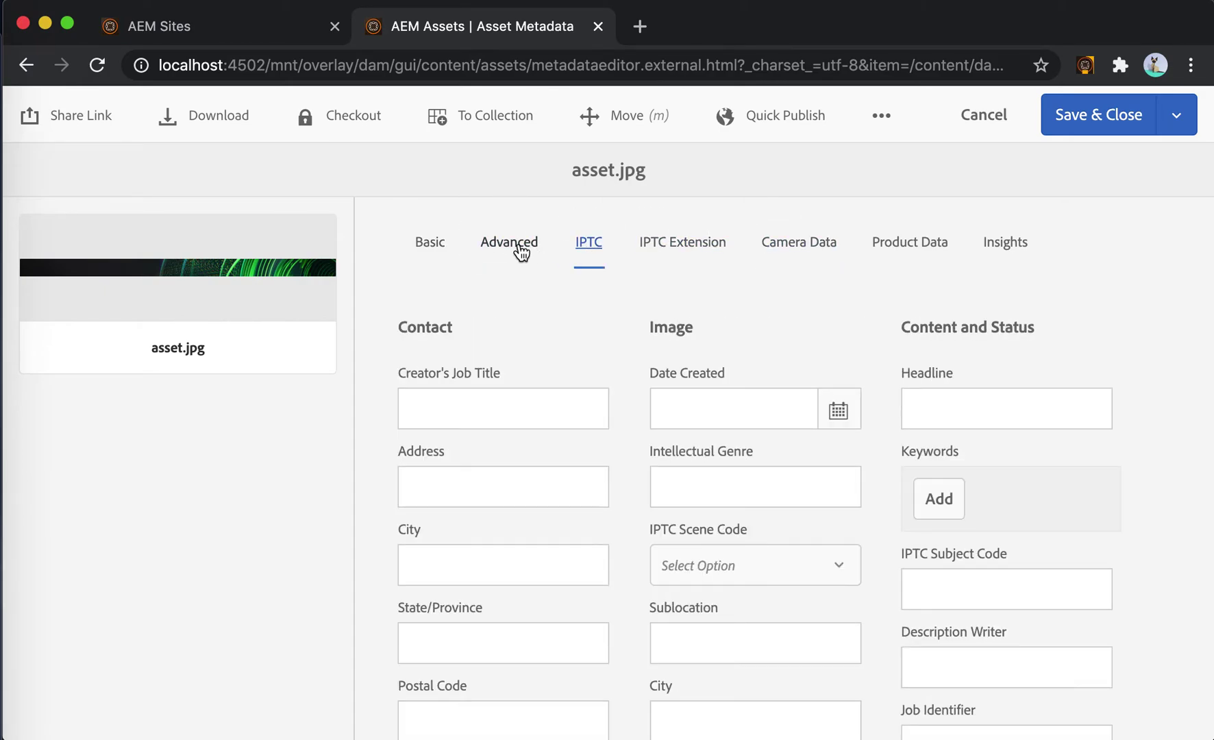
pyautogui.click(483, 248)
pyautogui.click(431, 249)
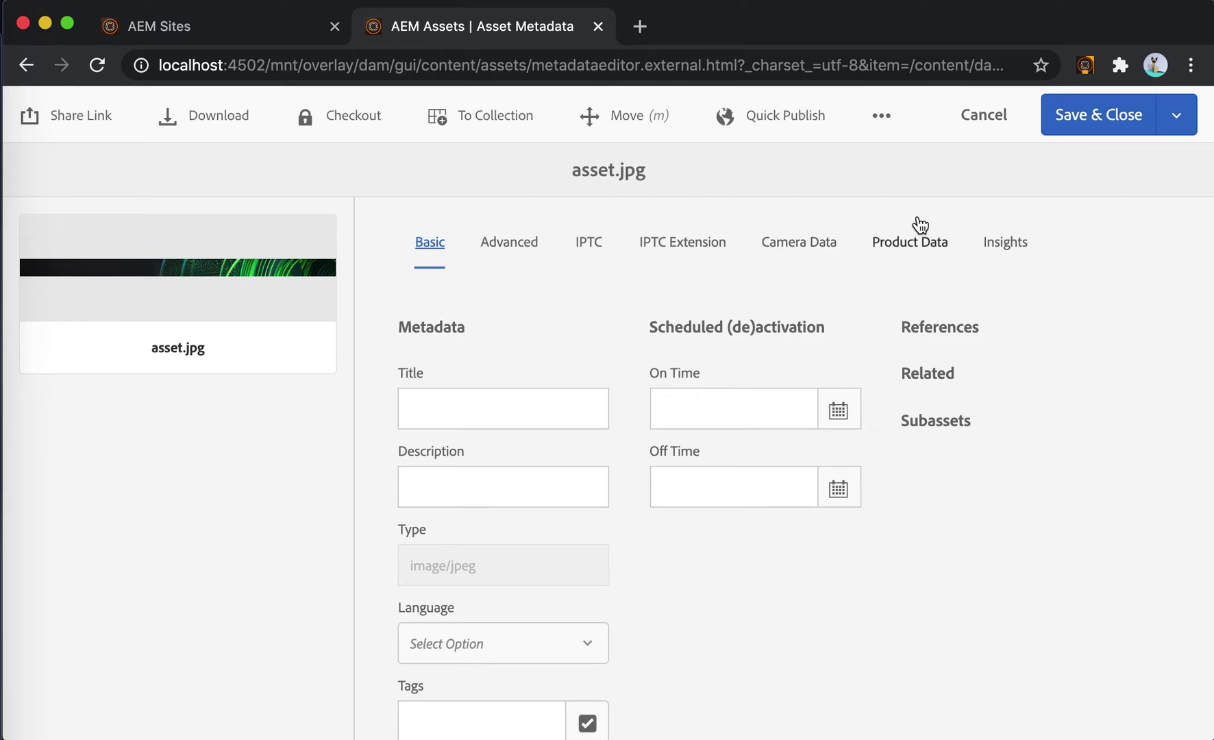
pyautogui.moveTo(908, 62); pyautogui.dragTo(1101, 61)
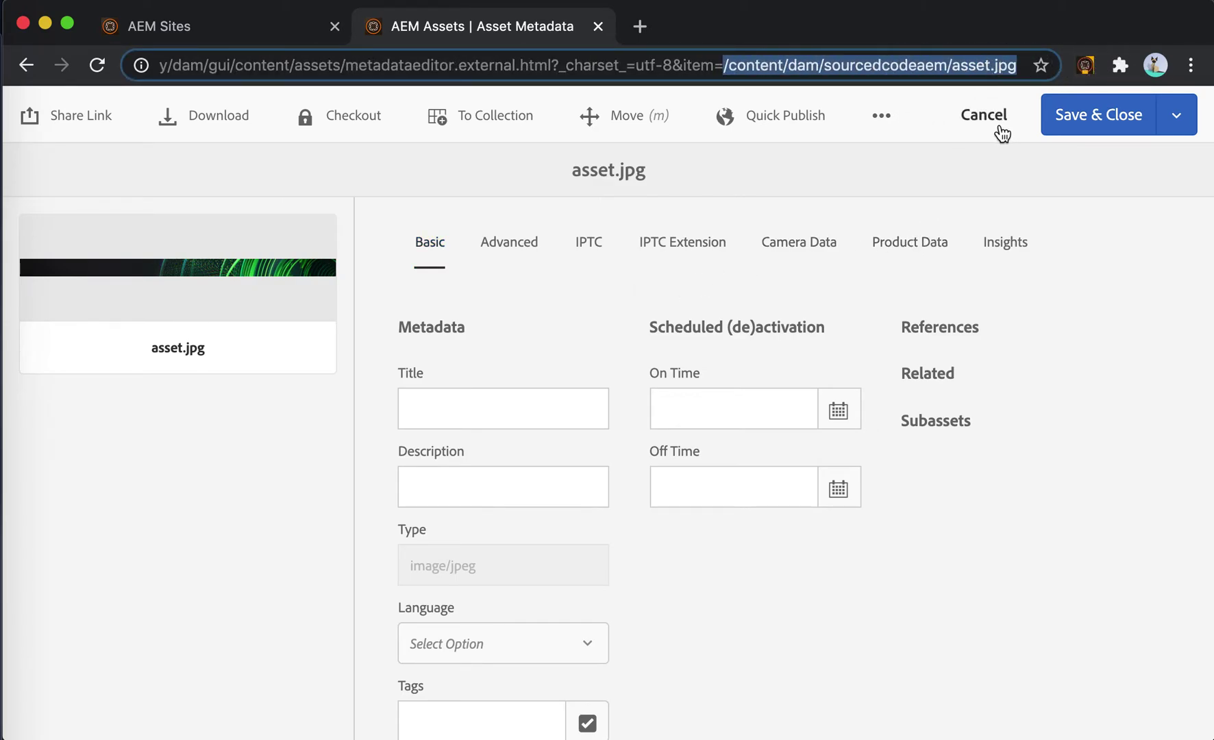
pyautogui.click(1086, 65)
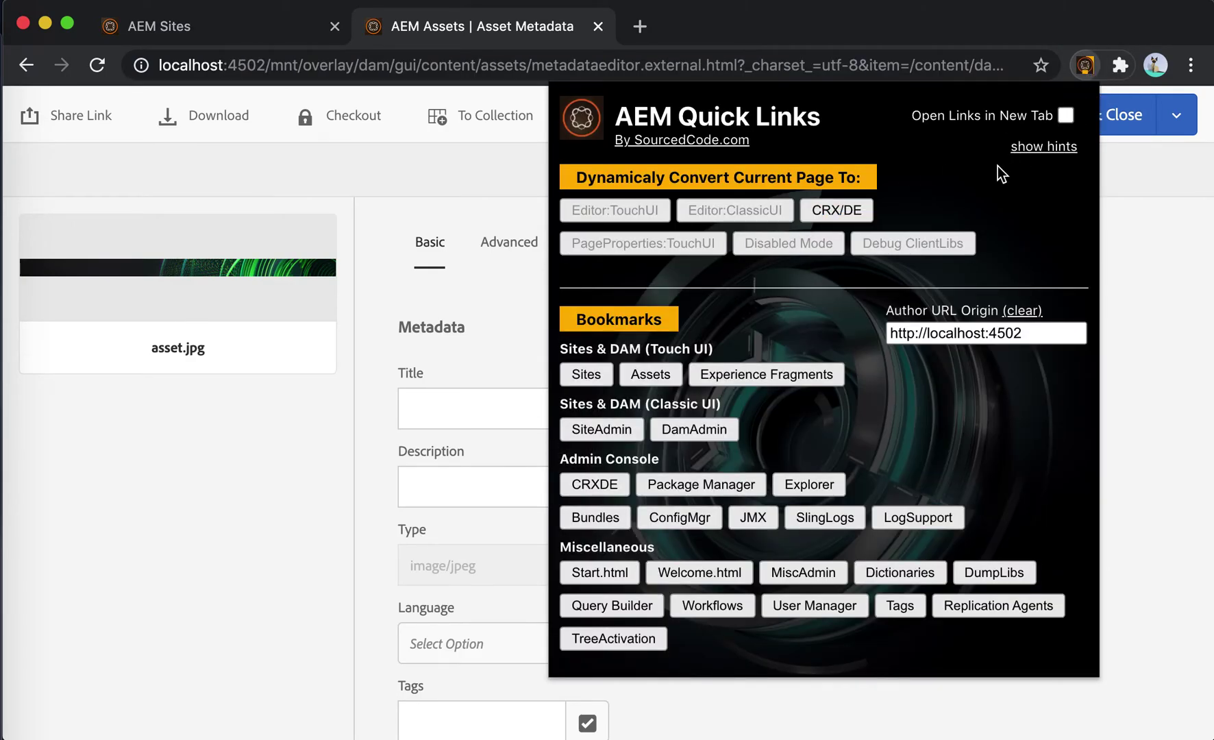
# Step: In CRXDE, drill into asset.jpg > jcr:content > metadata > xmpMM:DerivedFrom, then return to the AEM Sites tab
pyautogui.click(846, 213)
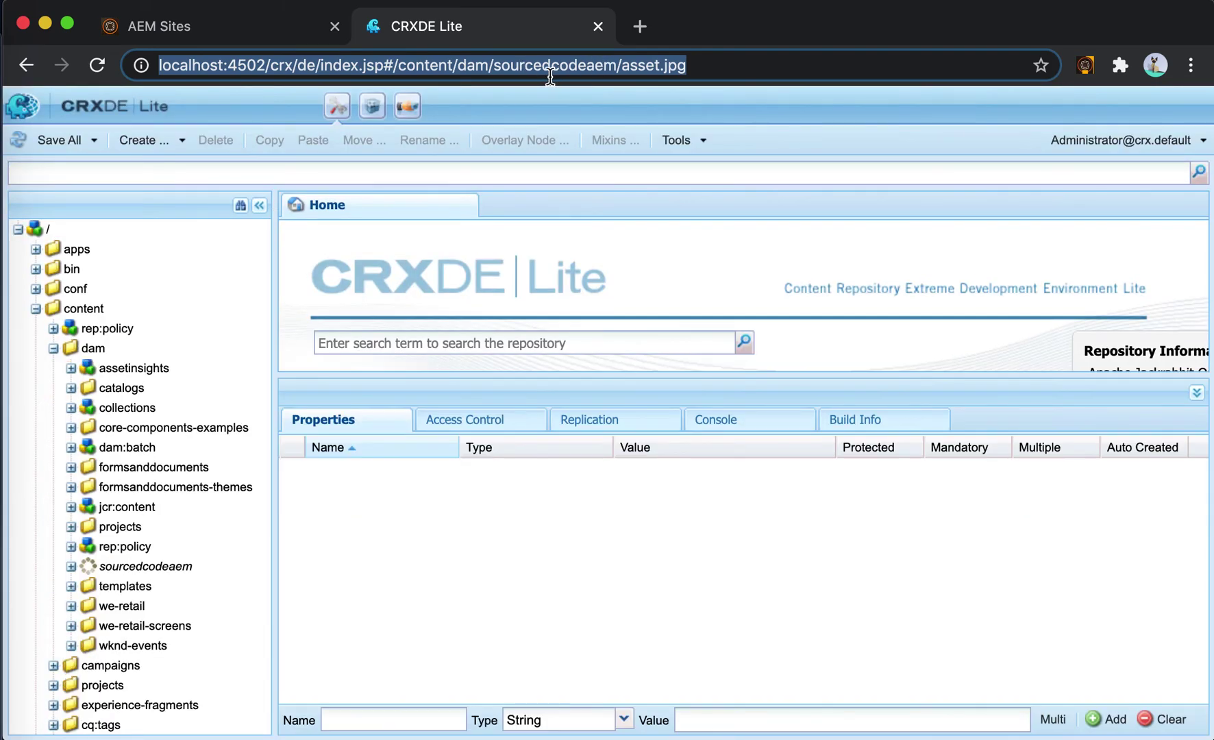
pyautogui.scroll(-1, 233, 504)
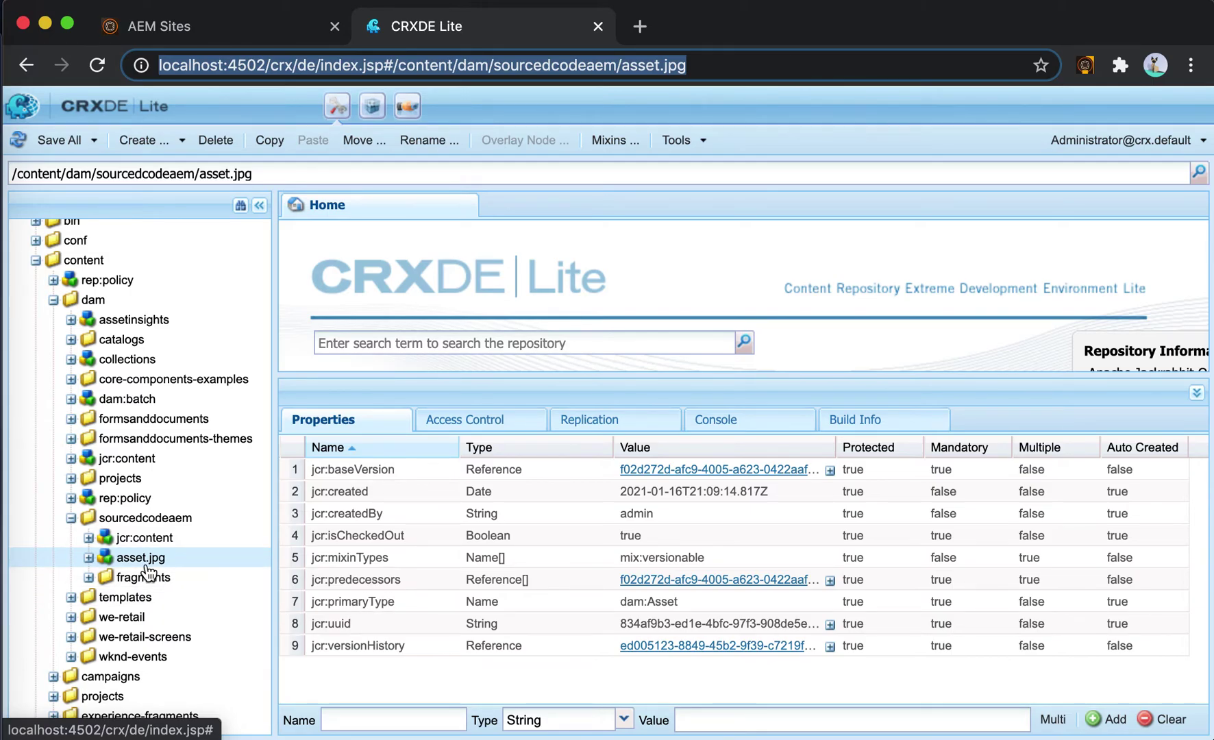
pyautogui.click(92, 557)
pyautogui.click(158, 577)
pyautogui.scroll(-3, 195, 548)
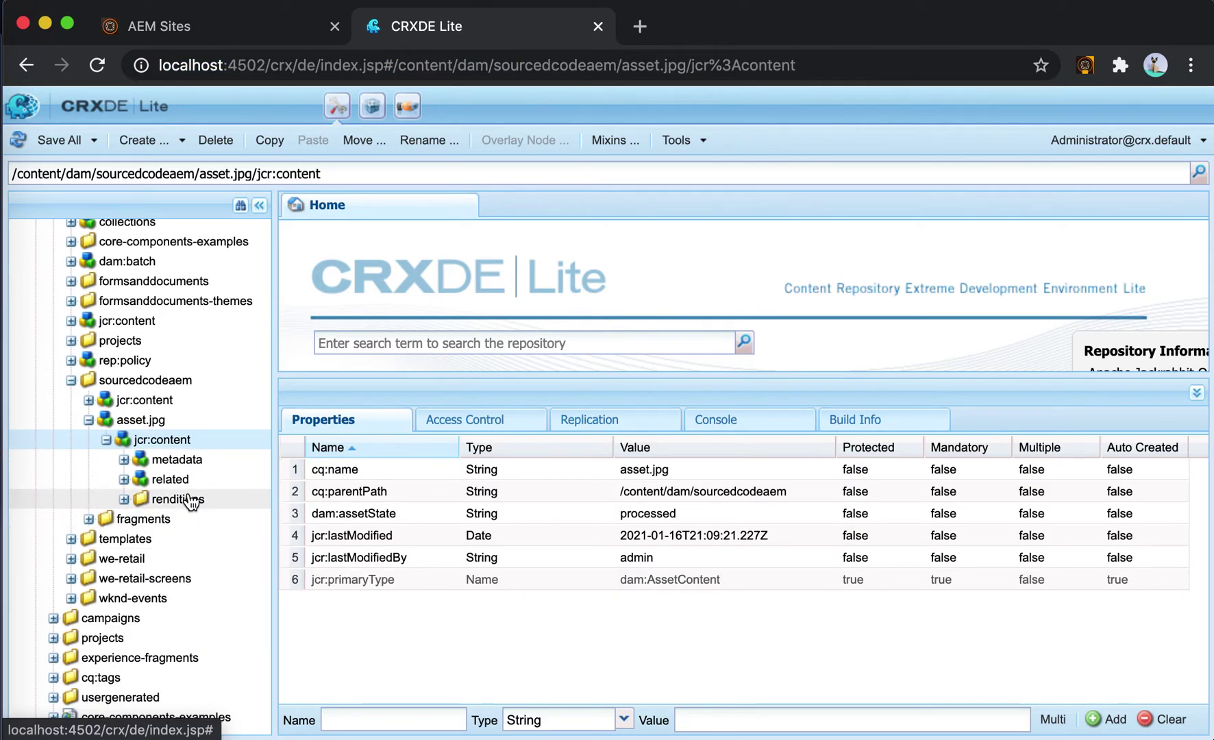
pyautogui.click(171, 461)
pyautogui.click(207, 482)
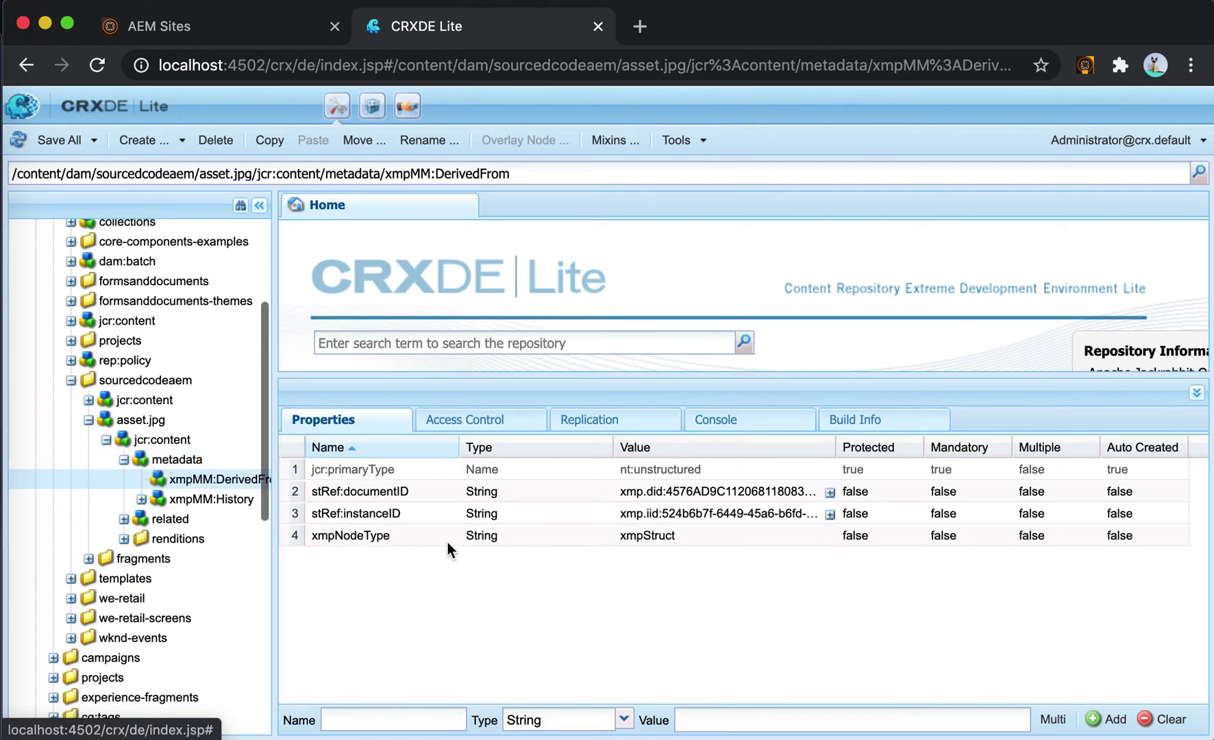
pyautogui.click(259, 28)
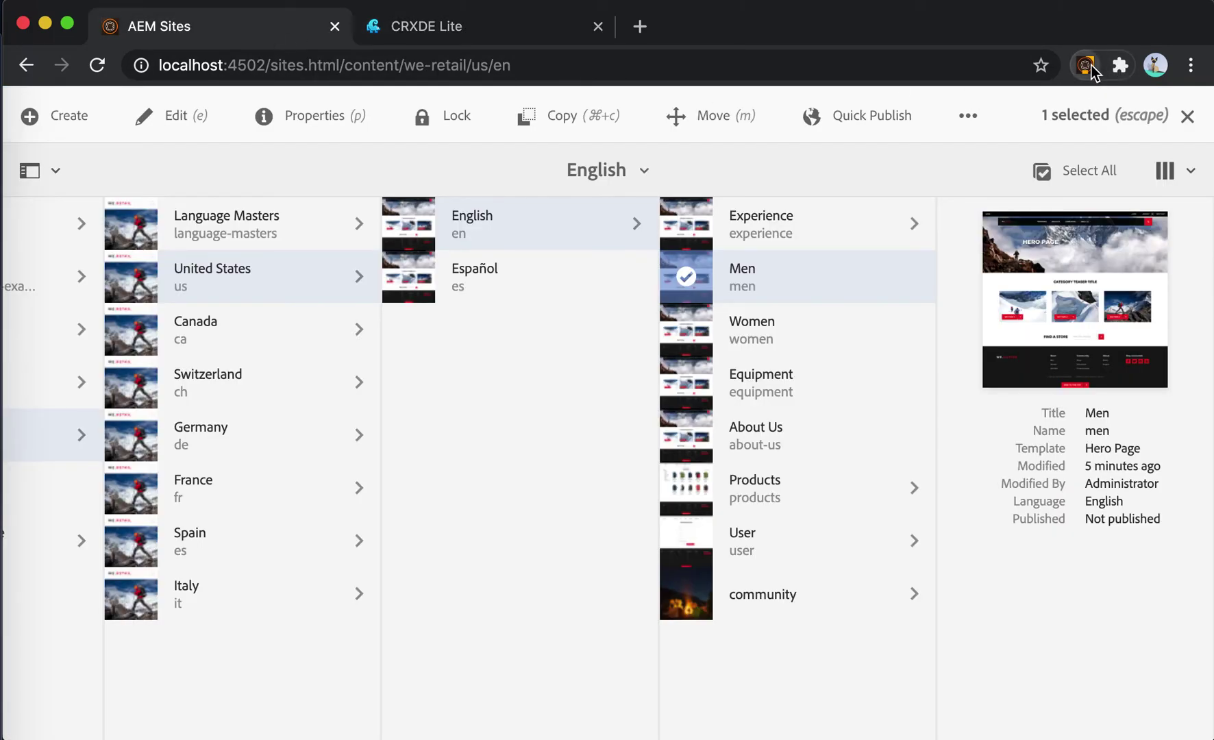
# Step: Open the Workflow Models bookmark and edit the Launch Review model
pyautogui.click(1092, 66)
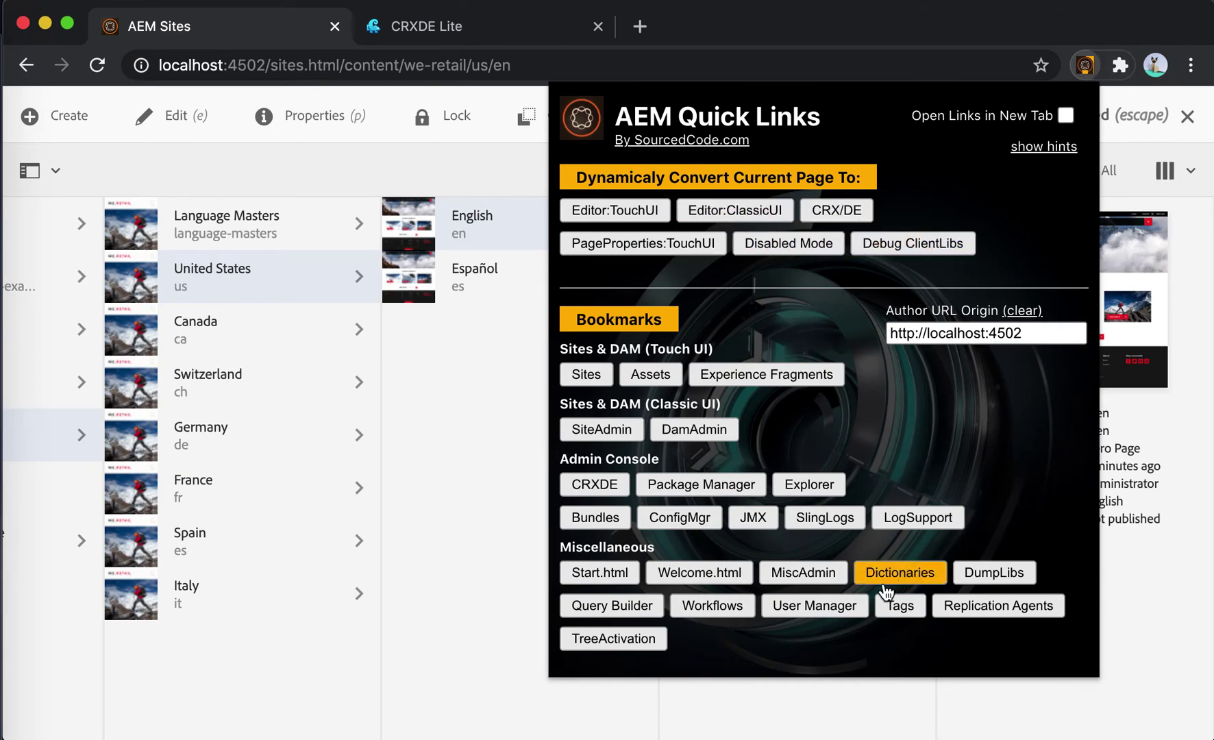
pyautogui.click(709, 608)
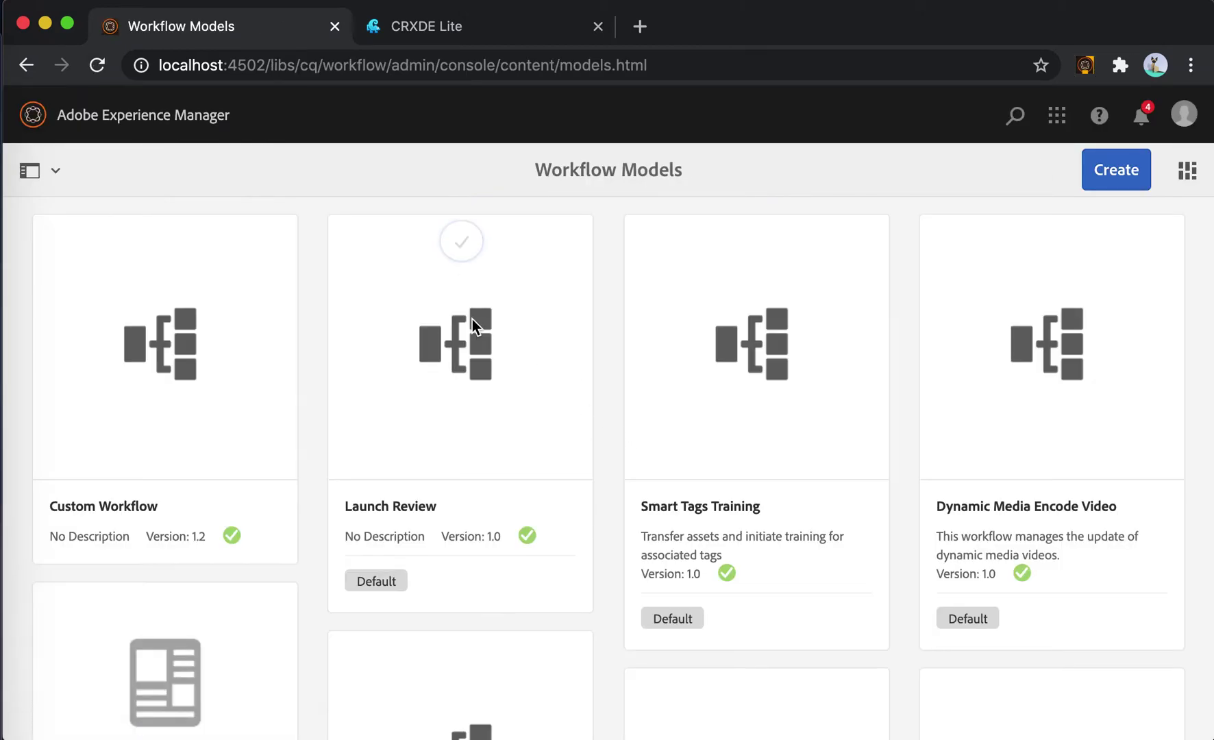
pyautogui.click(462, 243)
pyautogui.click(59, 117)
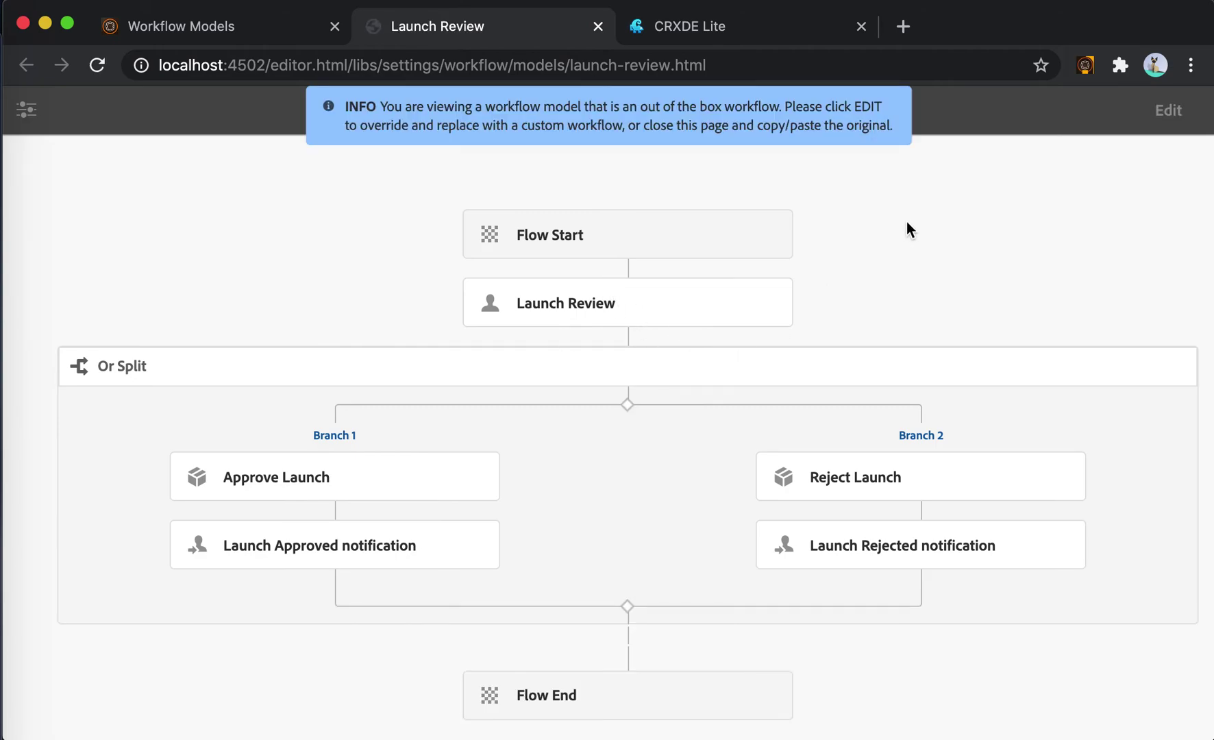
# Step: Convert the Launch Review editor to Classic UI, then to its CRXDE node
pyautogui.click(1089, 70)
pyautogui.click(727, 212)
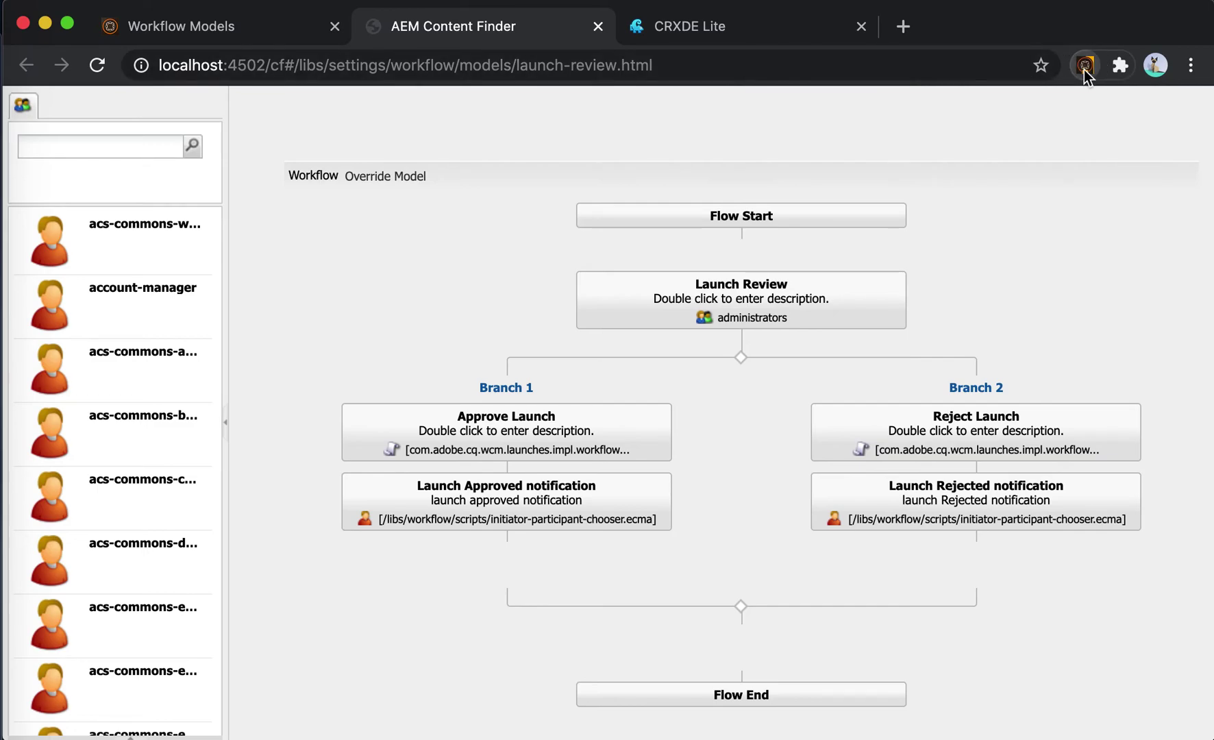
pyautogui.click(1084, 68)
pyautogui.click(849, 218)
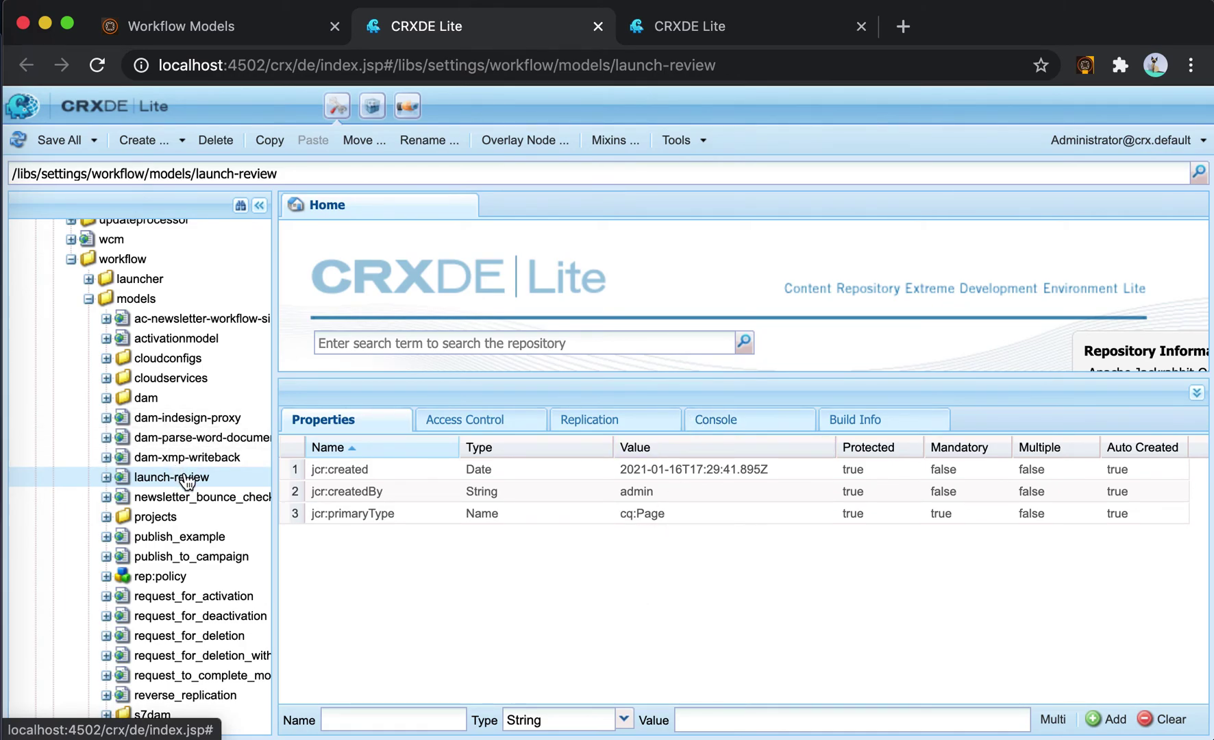
# Step: Reopen Quick Links over the CRXDE launch-review node, where only CRX/DE conversion is offered
pyautogui.click(1088, 69)
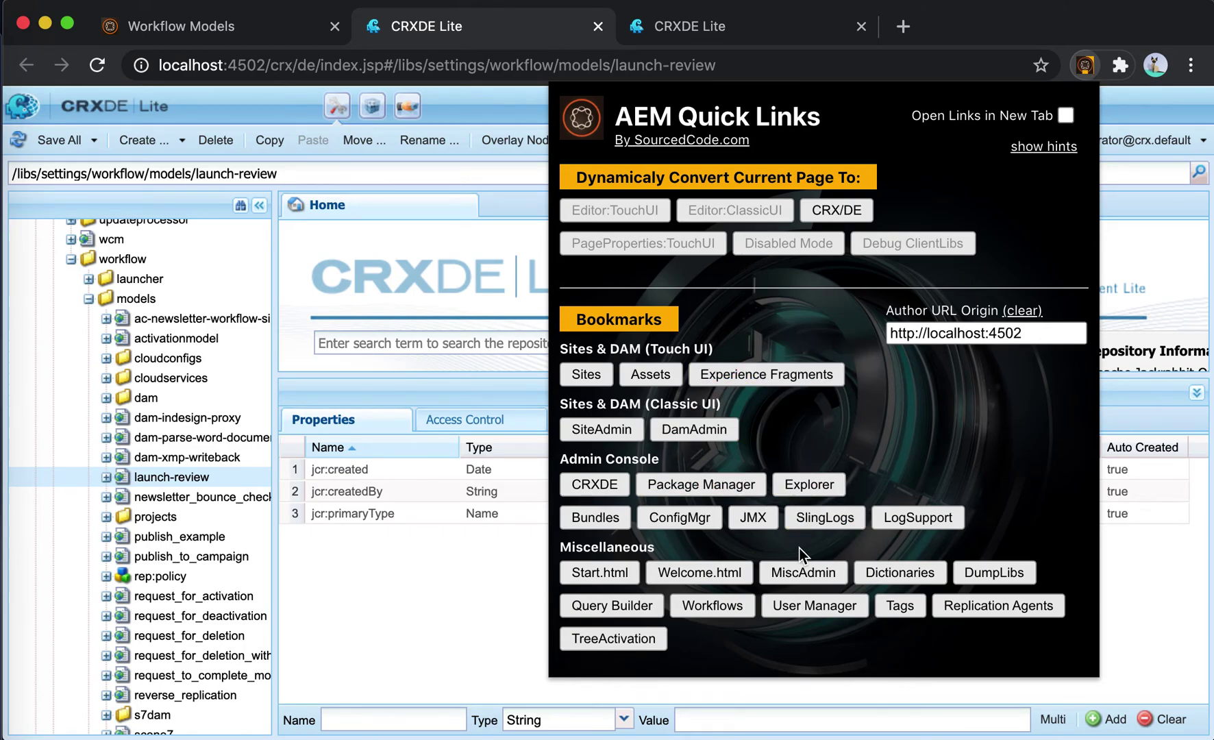
# Step: From Replication Agents, open the publish Dispatcher Flush agent and its Edit settings
pyautogui.click(972, 618)
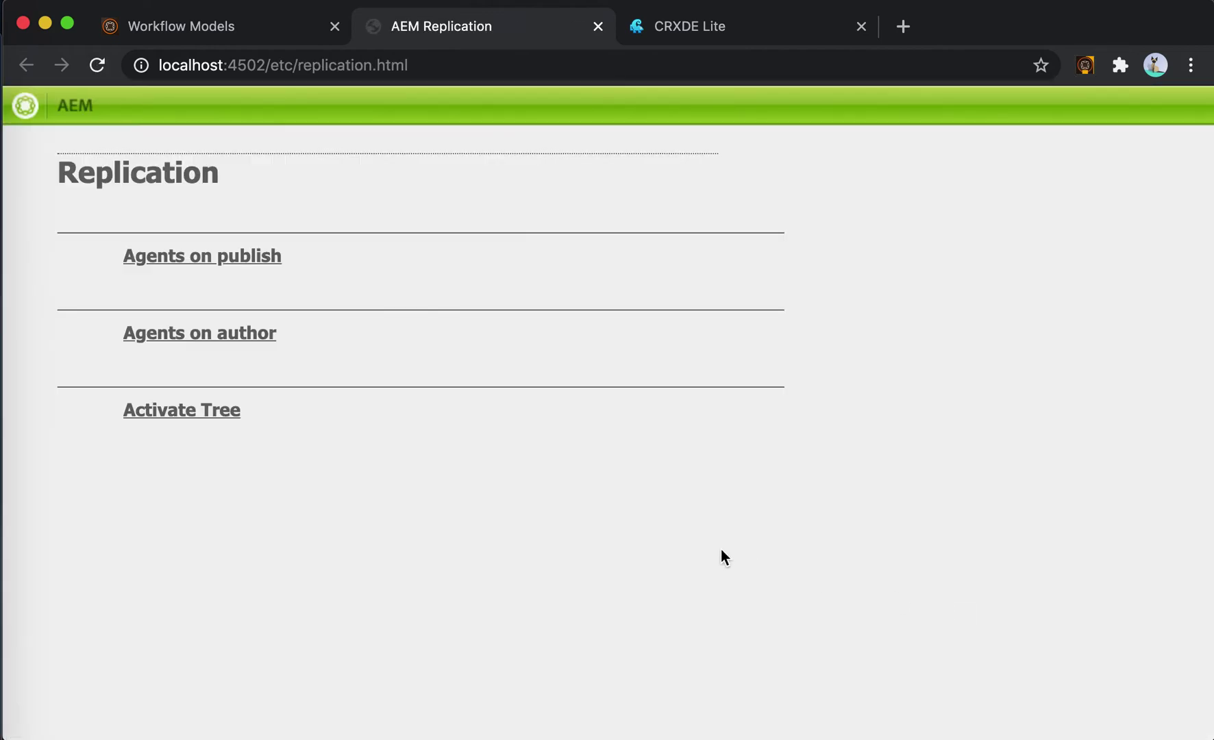
pyautogui.click(211, 257)
pyautogui.click(267, 257)
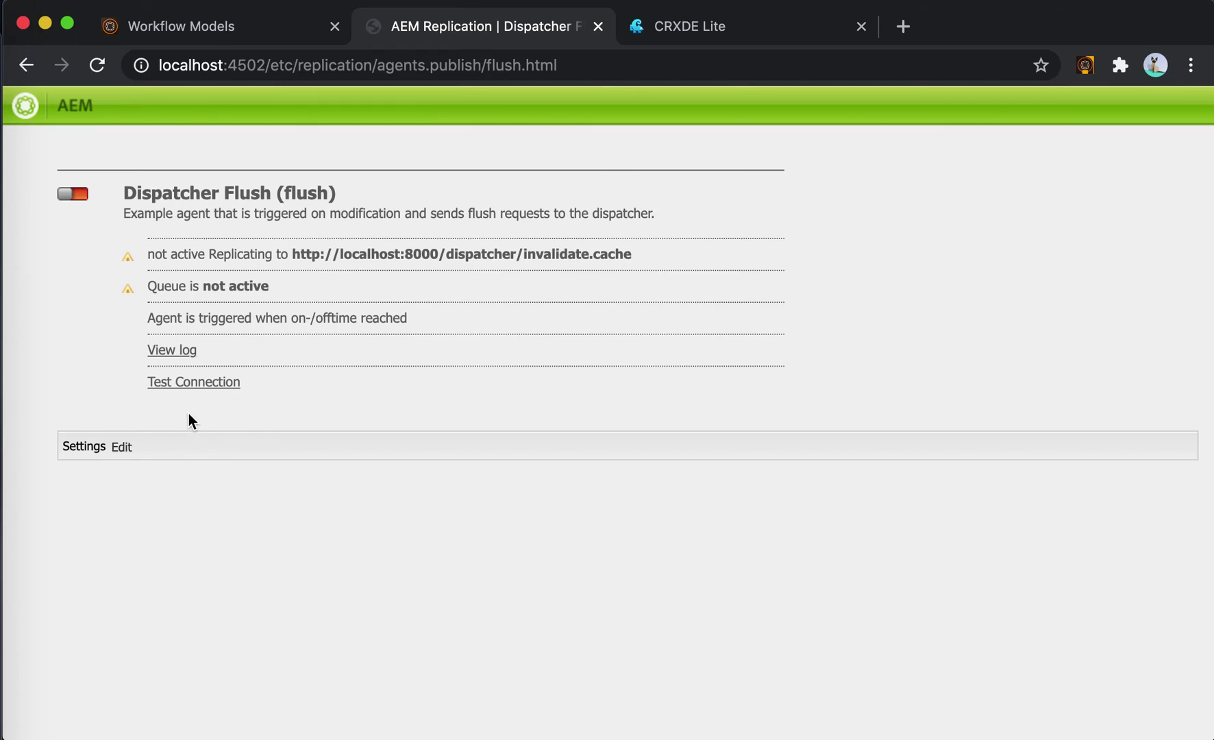
pyautogui.click(122, 449)
# Step: Browse the Proxy, Extended, Triggers and Batch tabs, close without saving, and show Quick Links
pyautogui.click(523, 153)
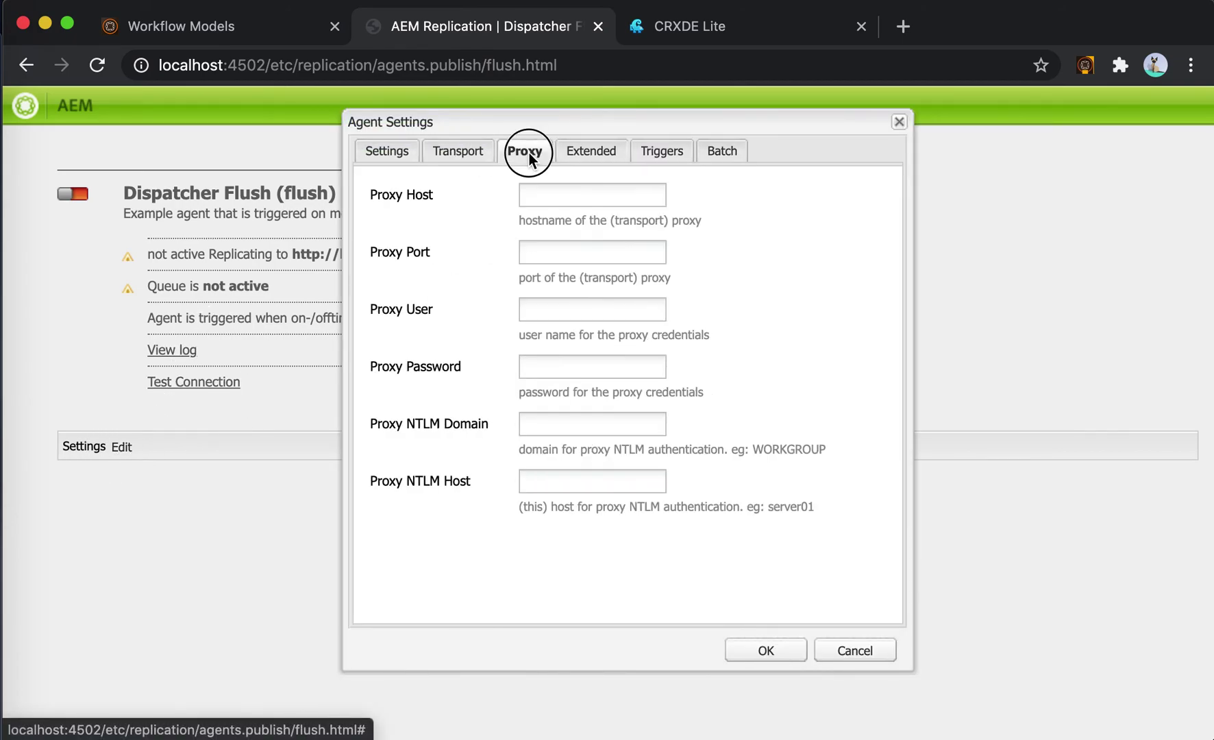
pyautogui.click(606, 157)
pyautogui.click(675, 152)
pyautogui.click(722, 152)
pyautogui.click(591, 152)
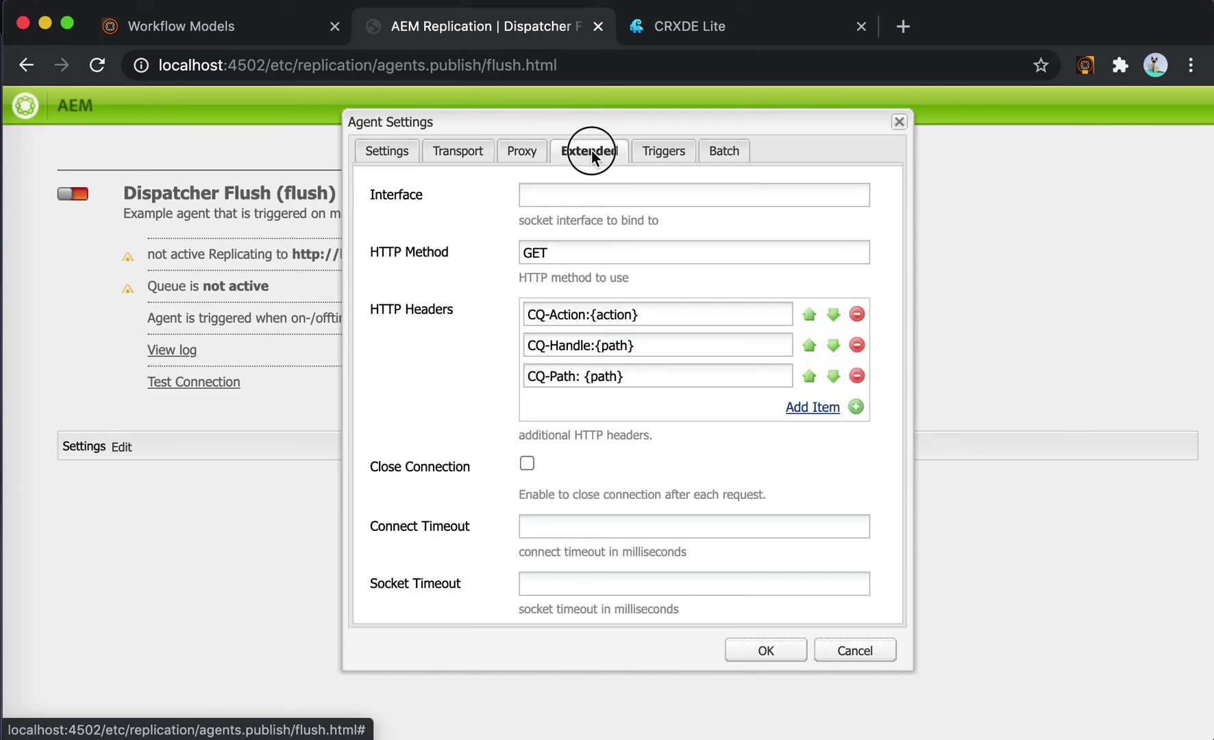
pyautogui.click(522, 150)
pyautogui.press('Escape')
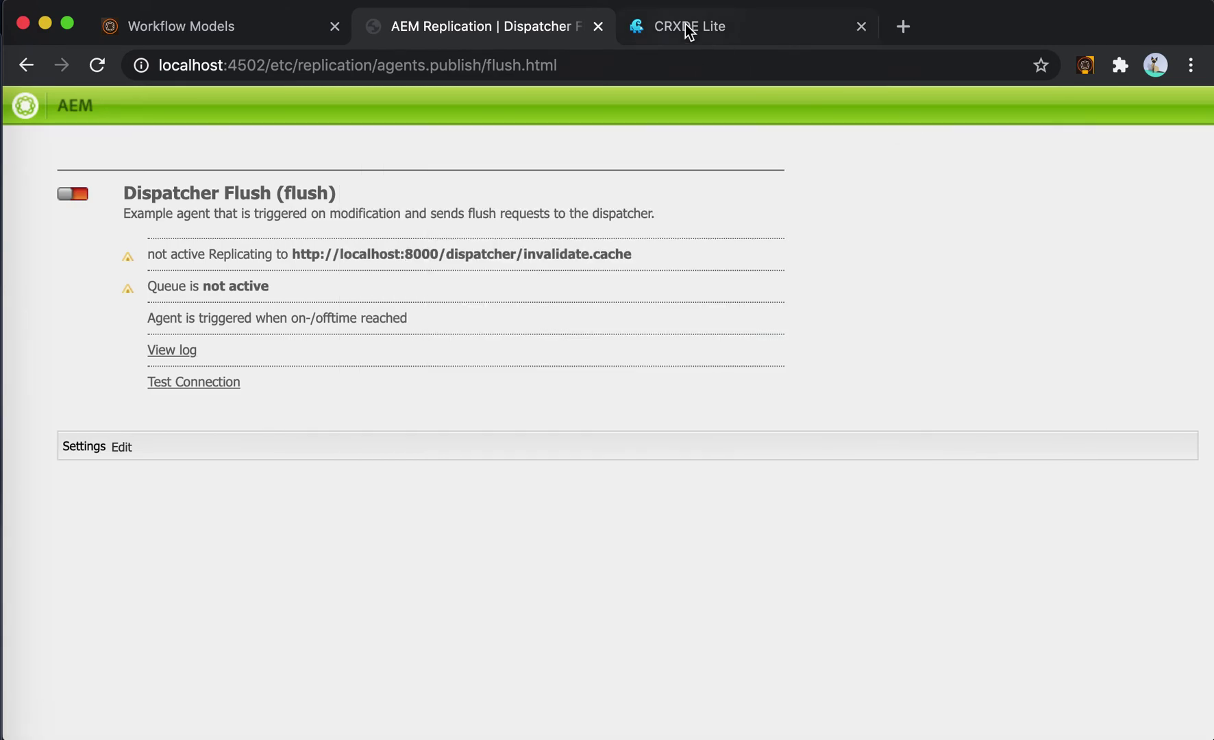
pyautogui.click(1086, 66)
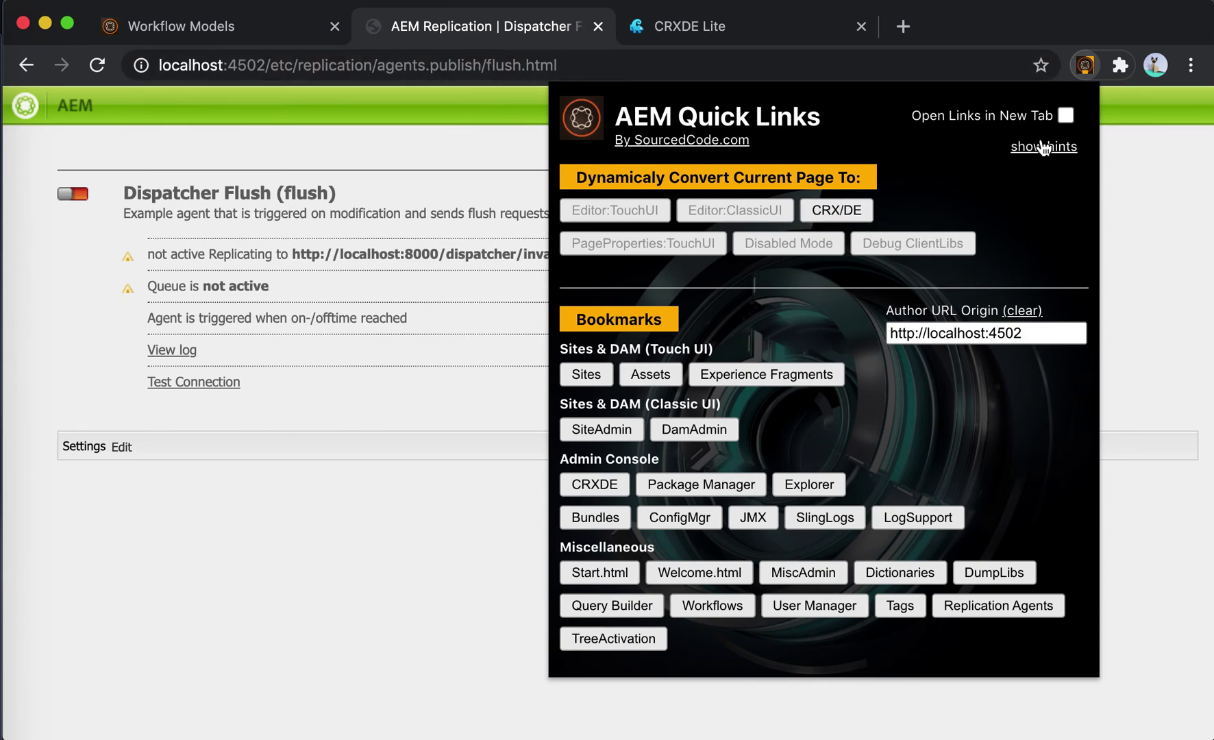
# Step: Enable Open Links in New Tab and open the flush agent's CRXDE node in a new tab
pyautogui.click(1065, 116)
pyautogui.click(833, 213)
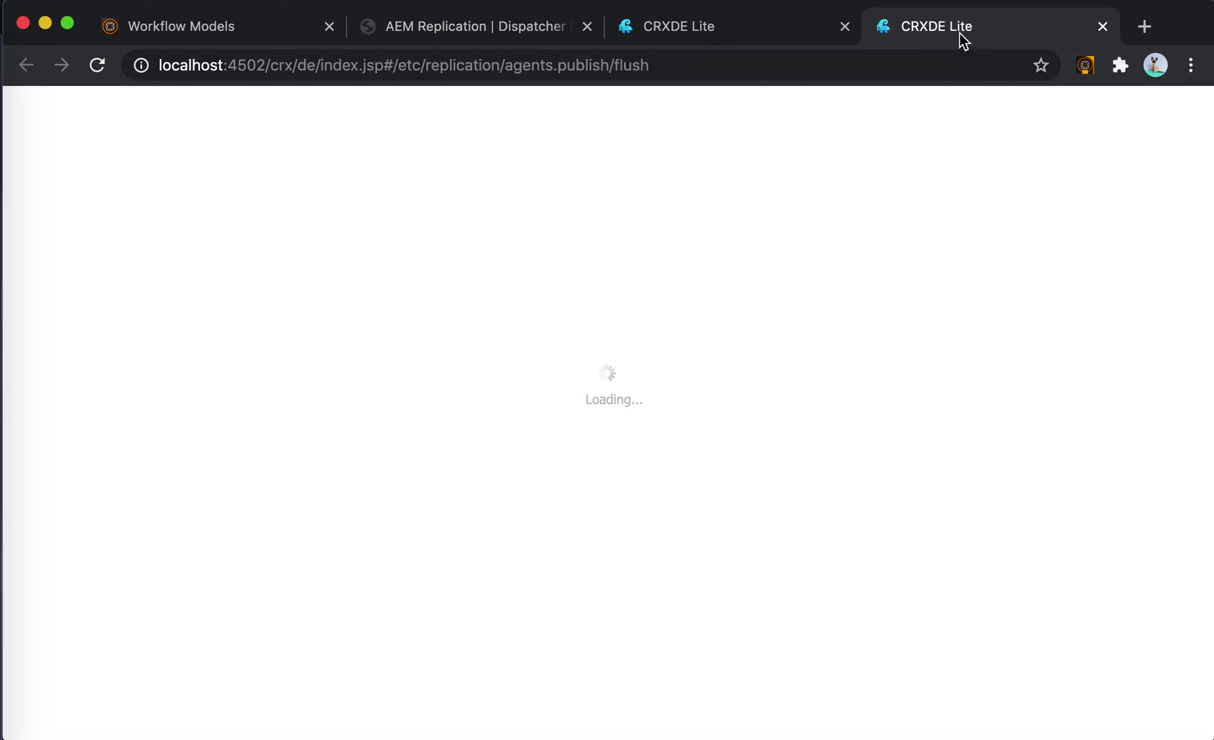
pyautogui.click(542, 32)
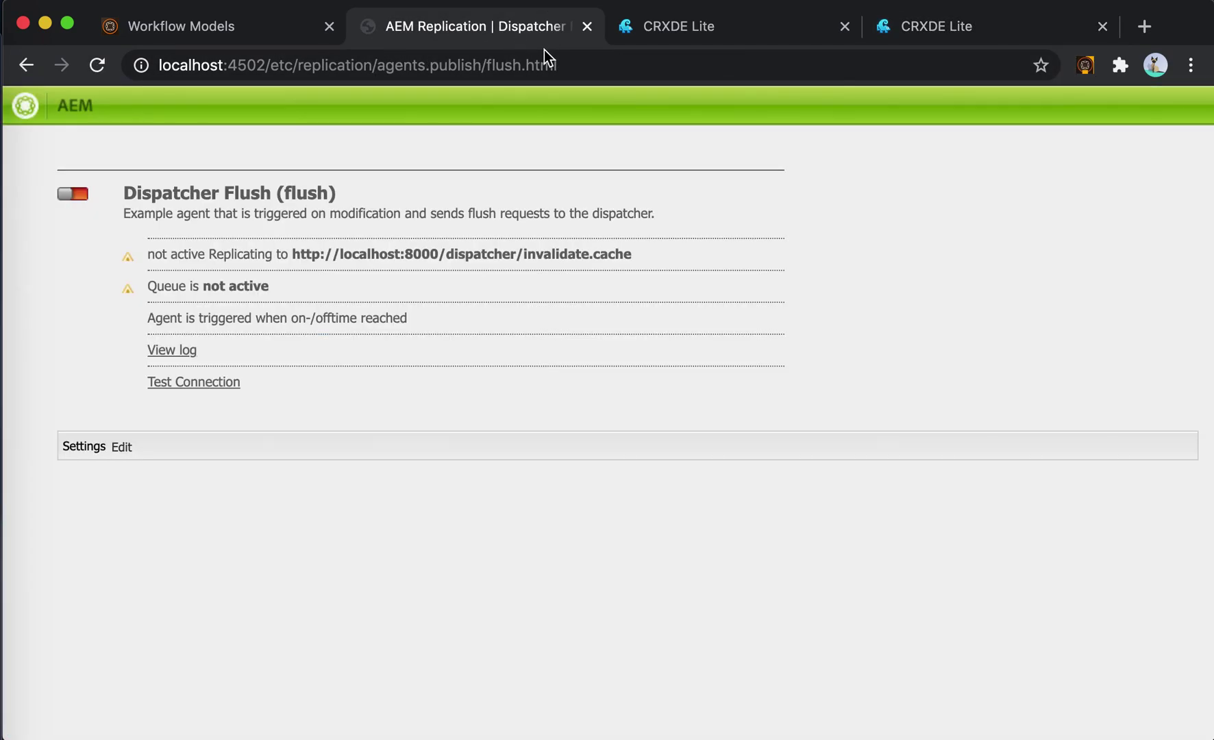
pyautogui.click(936, 32)
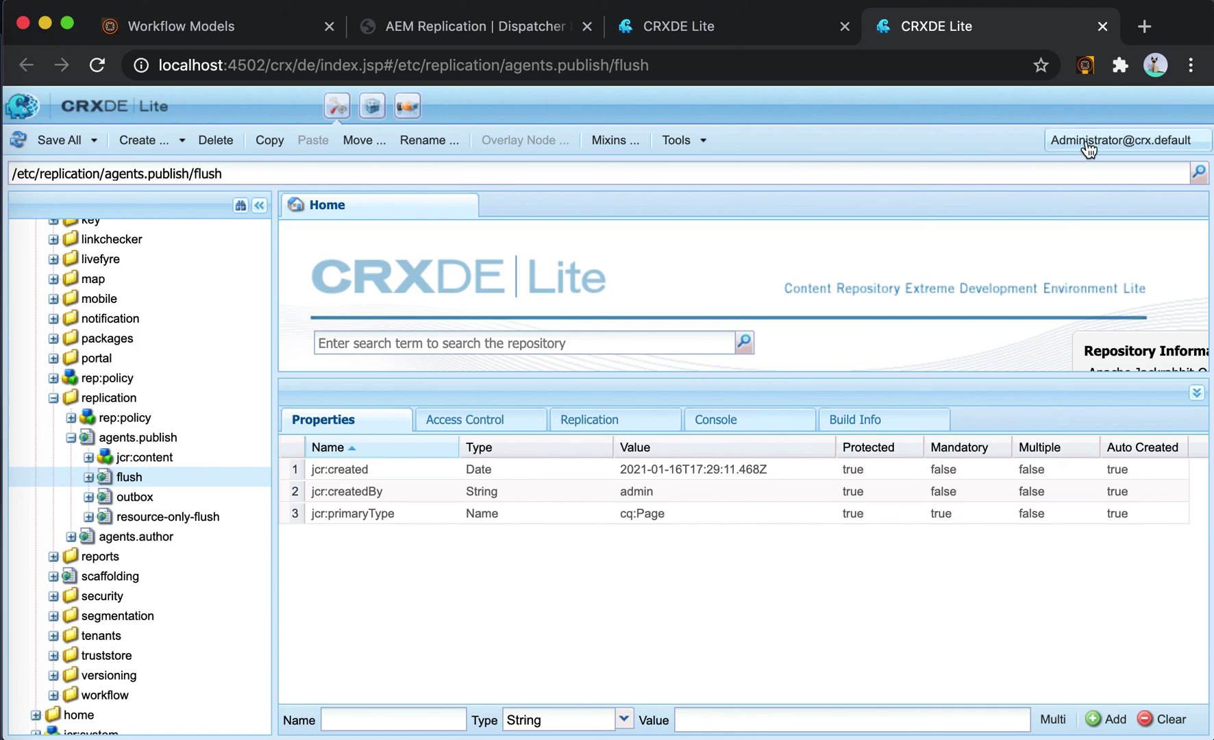
pyautogui.click(1084, 65)
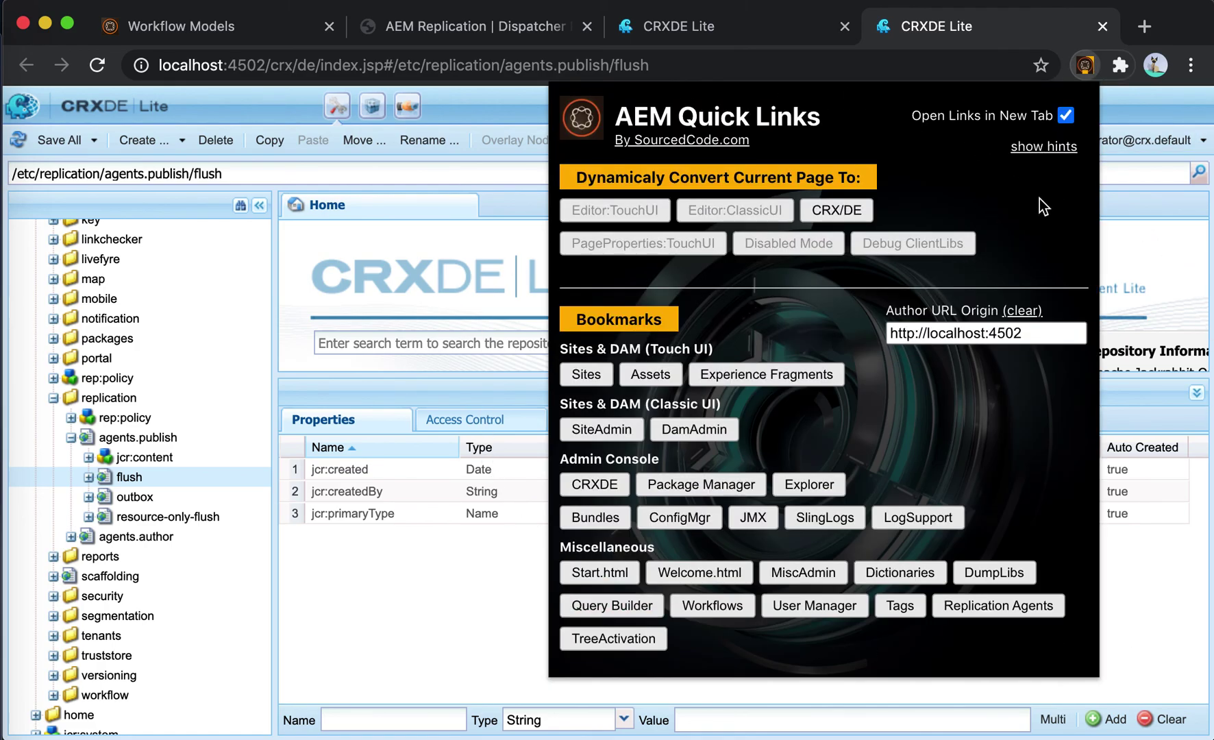
# Step: Show hints, turn off Open Links in New Tab, and clear the Author URL Origin
pyautogui.click(1034, 146)
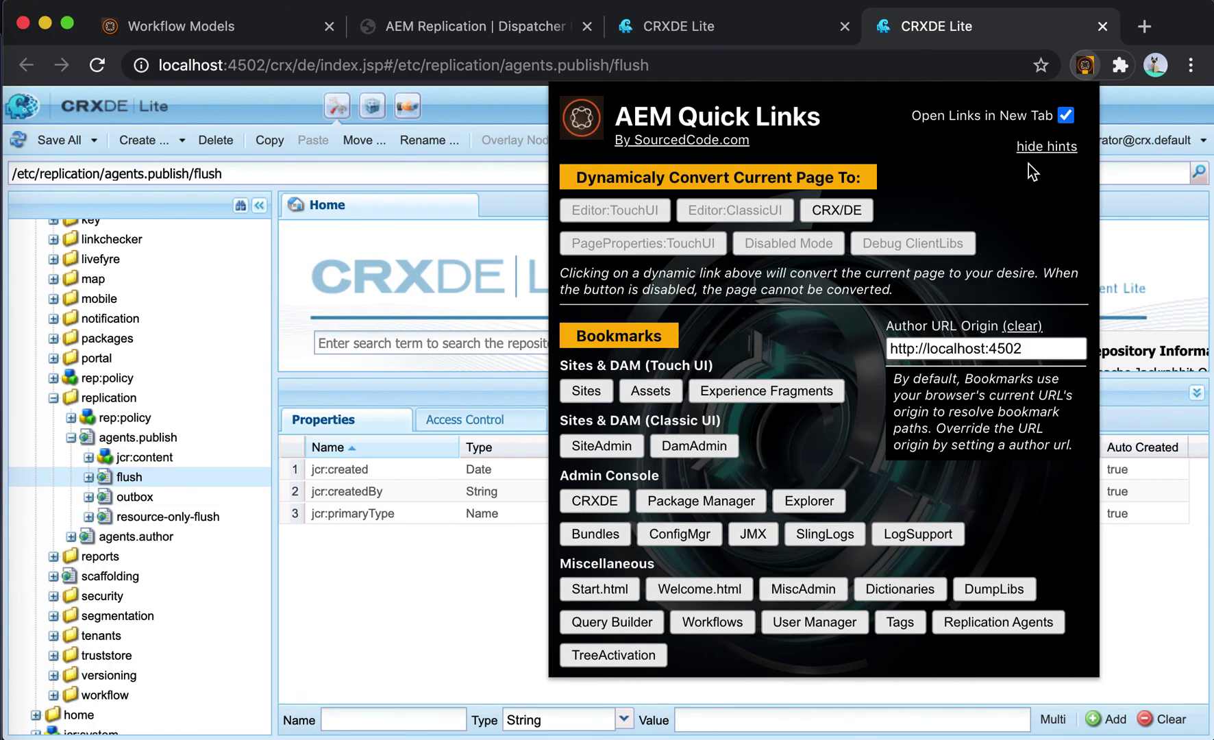
pyautogui.click(1065, 115)
pyautogui.click(1023, 326)
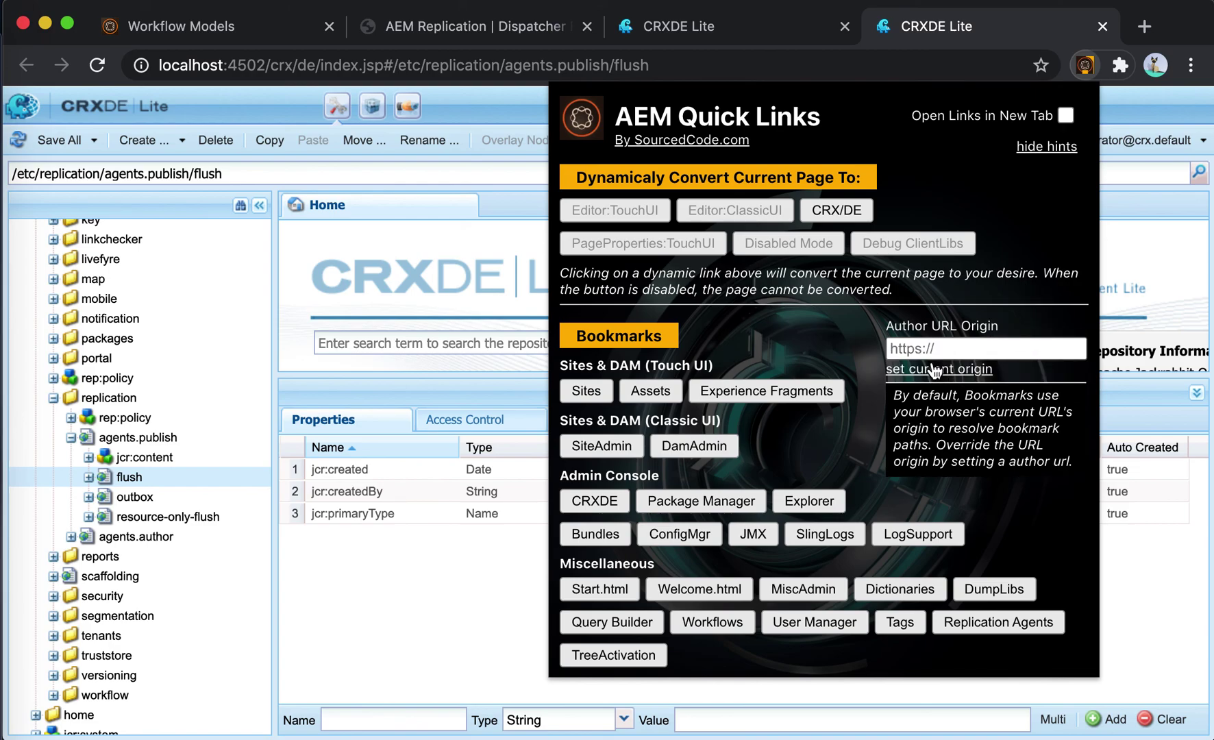